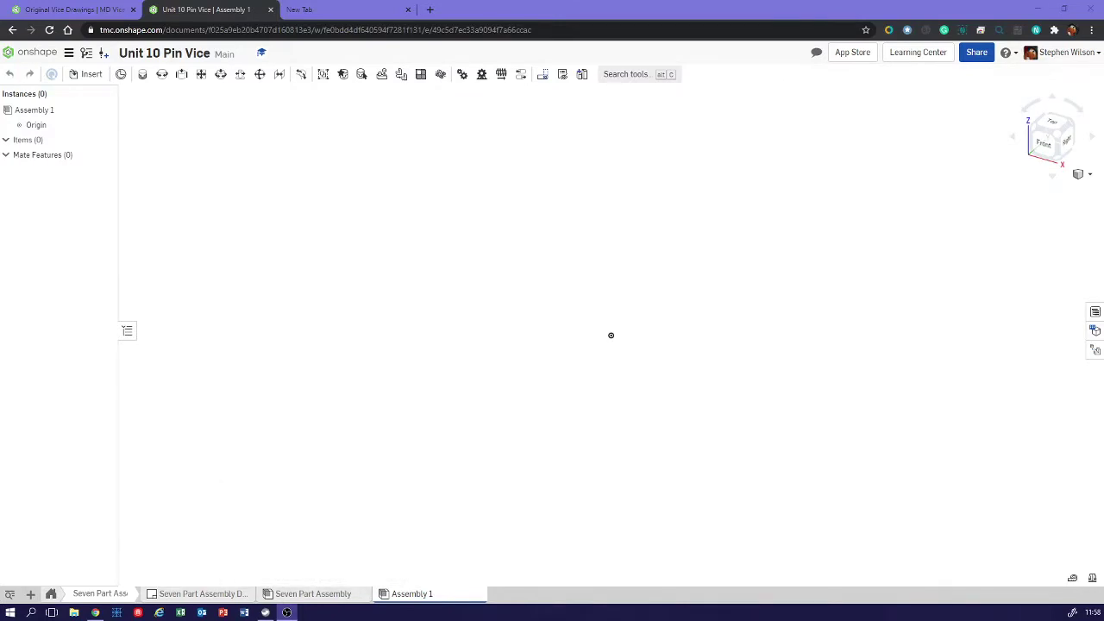
# Insert the Vice Body and the Moveable Jaw into the assembly, placing the jaw beside the body
pyautogui.click(30, 593)
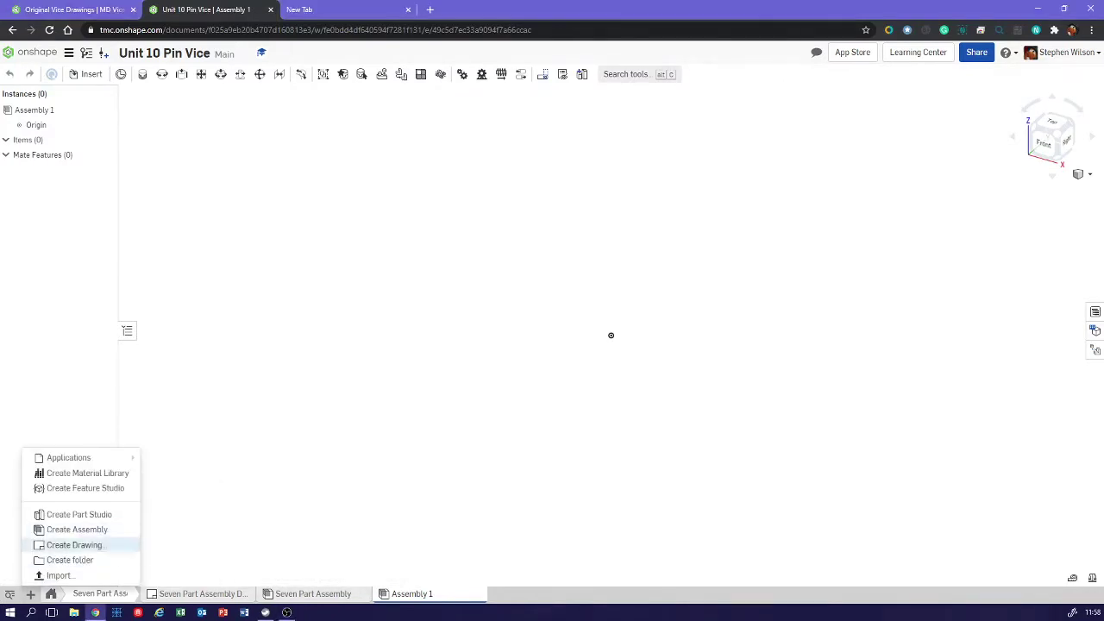
pyautogui.press('Escape')
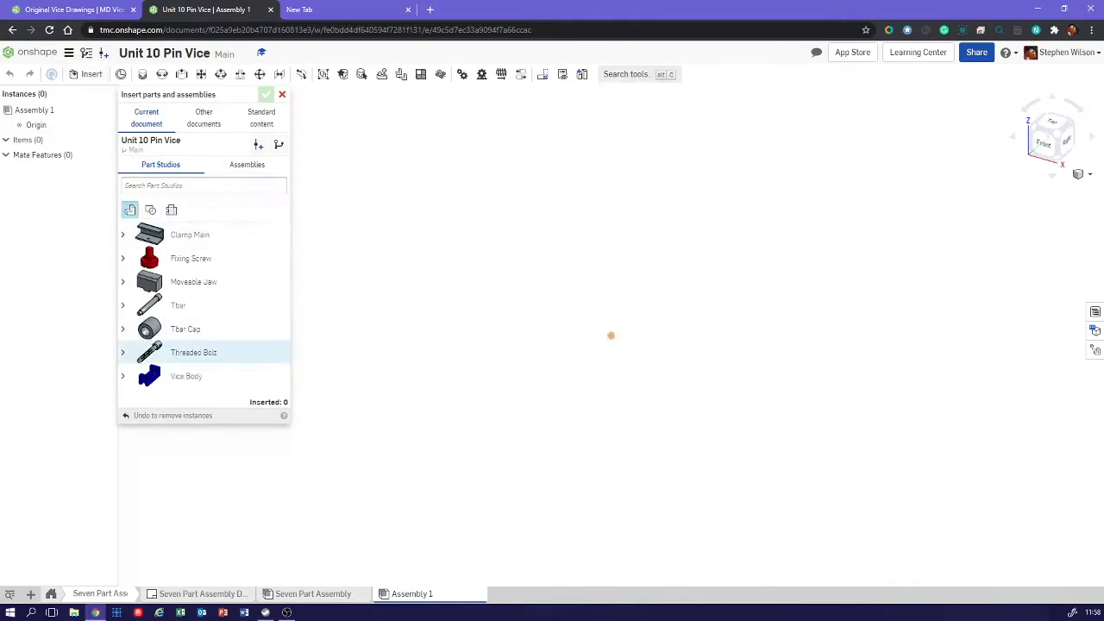
pyautogui.click(185, 376)
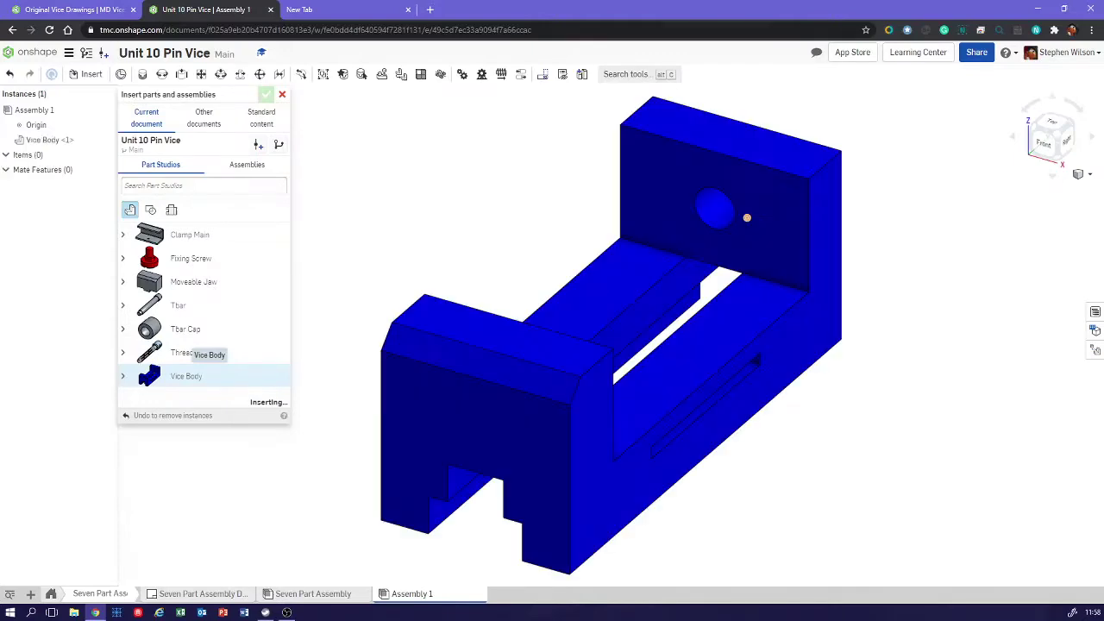
pyautogui.click(747, 217)
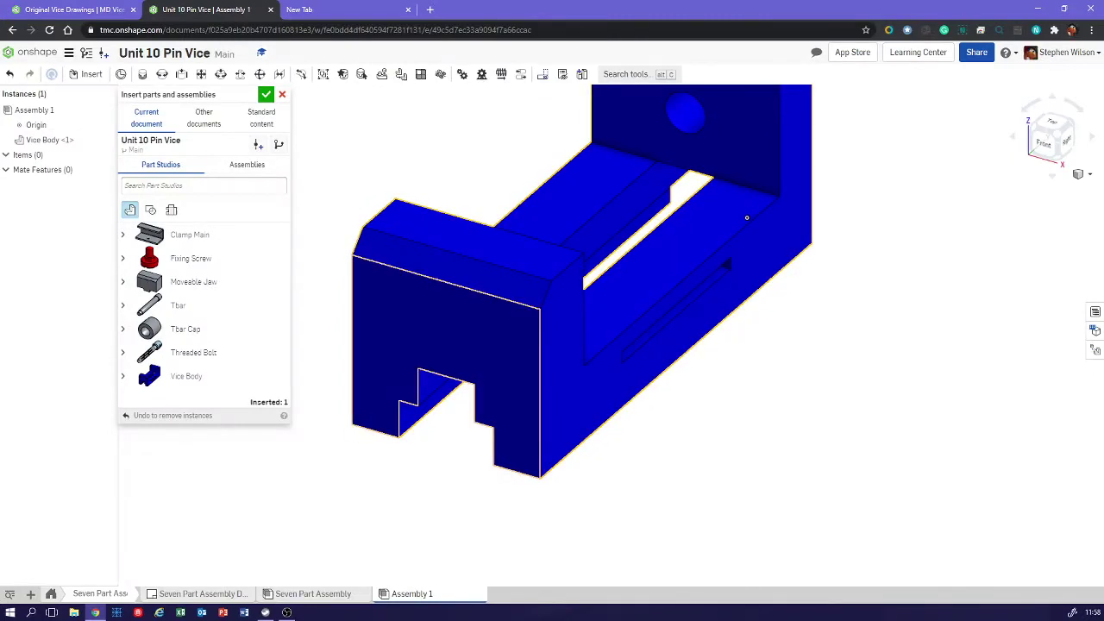
pyautogui.click(193, 281)
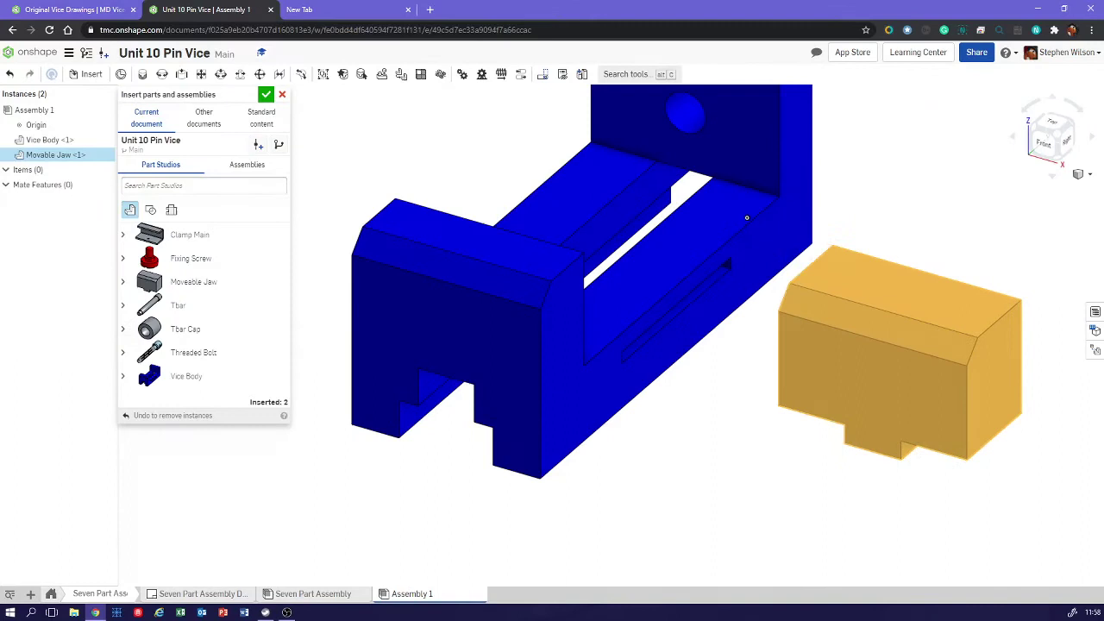
pyautogui.click(899, 353)
pyautogui.click(266, 94)
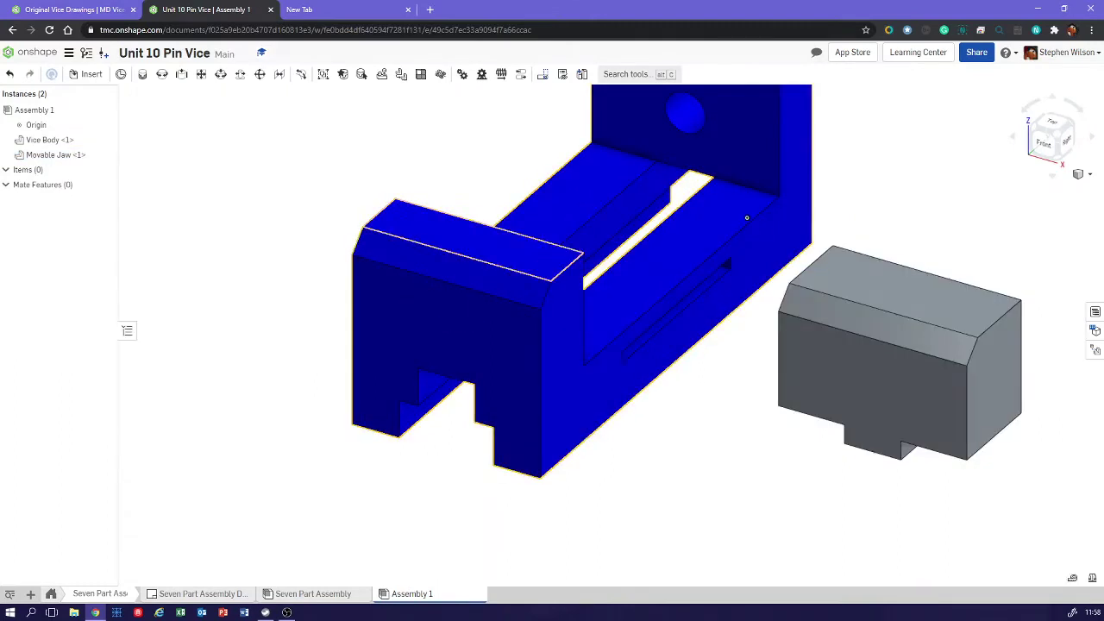
# Move the vice body freely away from the movable jaw
pyautogui.scroll(-2, 889, 343)
pyautogui.scroll(-2, 897, 342)
pyautogui.moveTo(897, 342)
pyautogui.mouseDown(button='right')
pyautogui.moveTo(811, 342)
pyautogui.moveTo(889, 350)
pyautogui.mouseUp(button='right')
pyautogui.moveTo(821, 277); pyautogui.dragTo(823, 278, button='right')
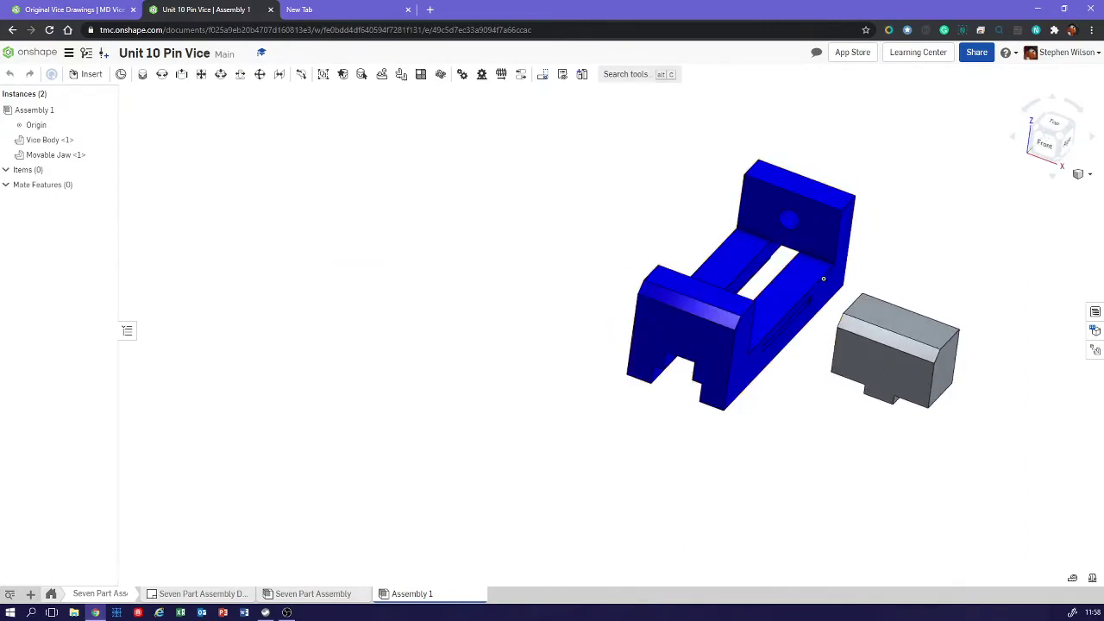
pyautogui.moveTo(785, 295); pyautogui.dragTo(622, 258)
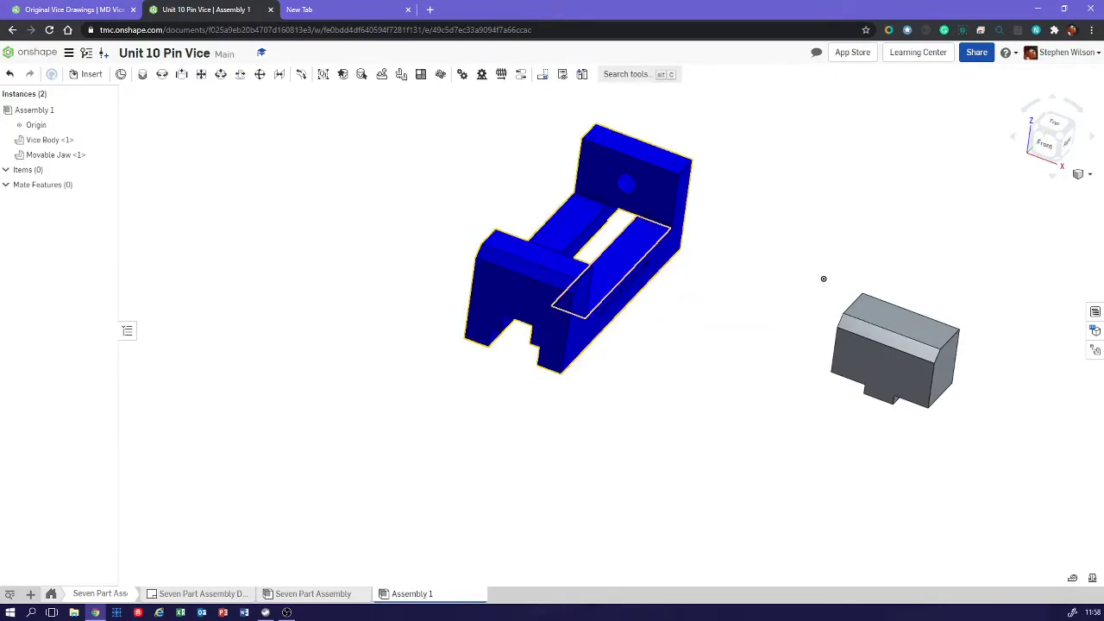
# Move the vice body to the assembly origin and fix it in place
pyautogui.scroll(5, 823, 279)
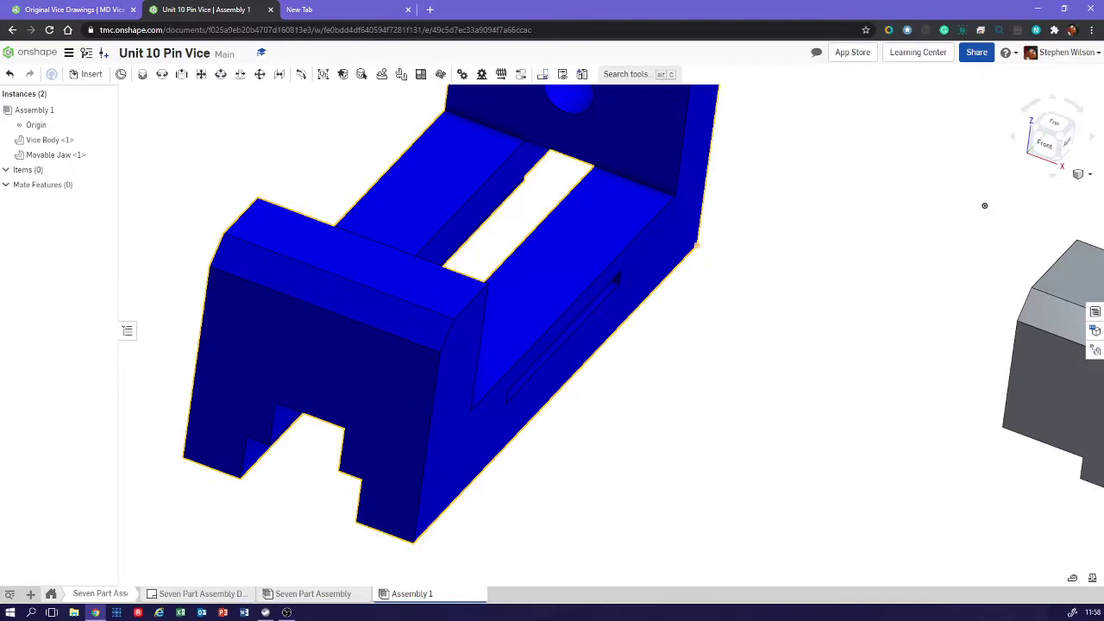
pyautogui.click(696, 245)
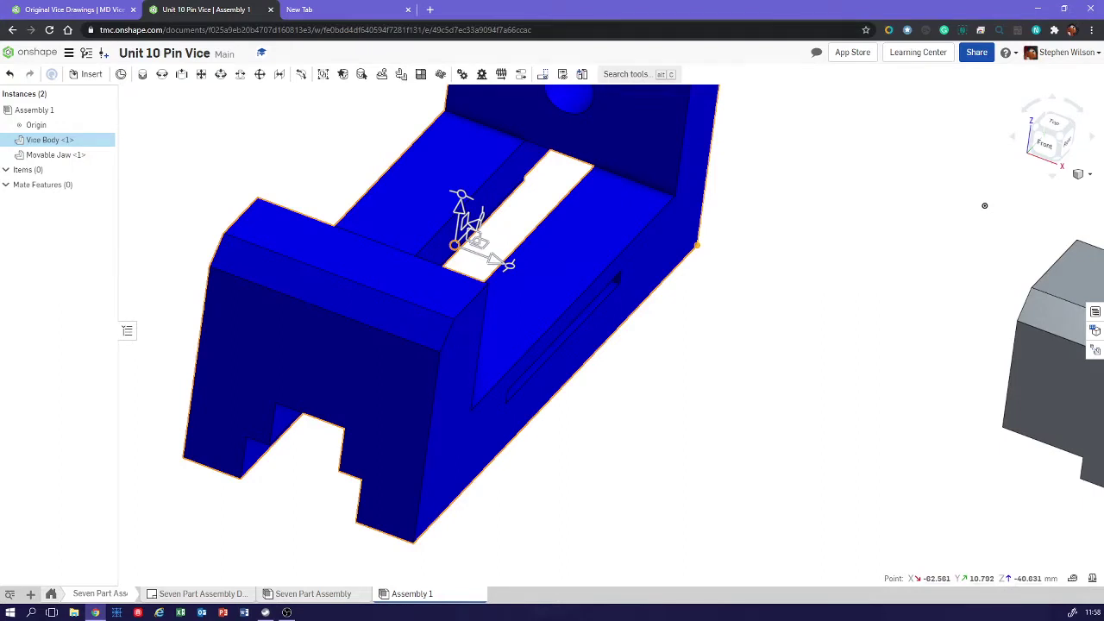
pyautogui.rightClick(452, 247)
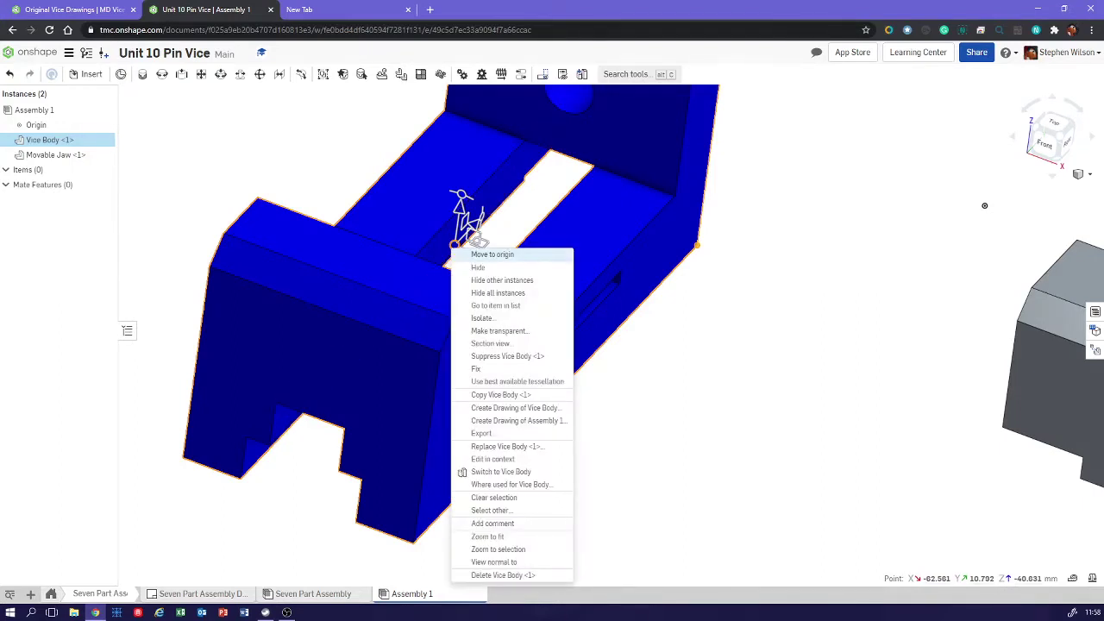
pyautogui.click(491, 255)
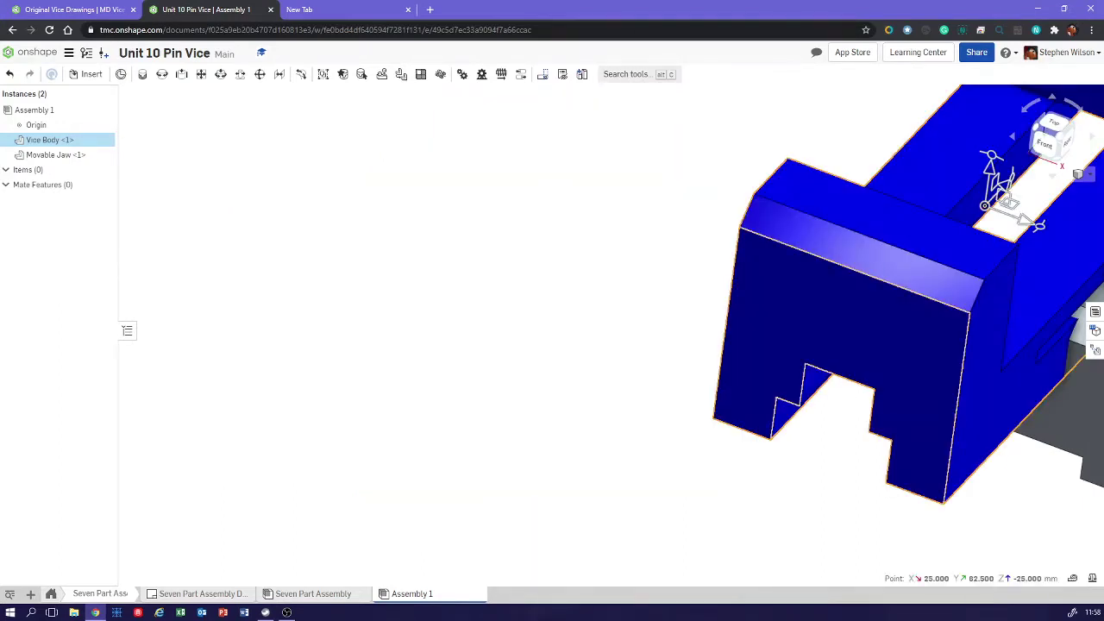
pyautogui.rightClick(677, 256)
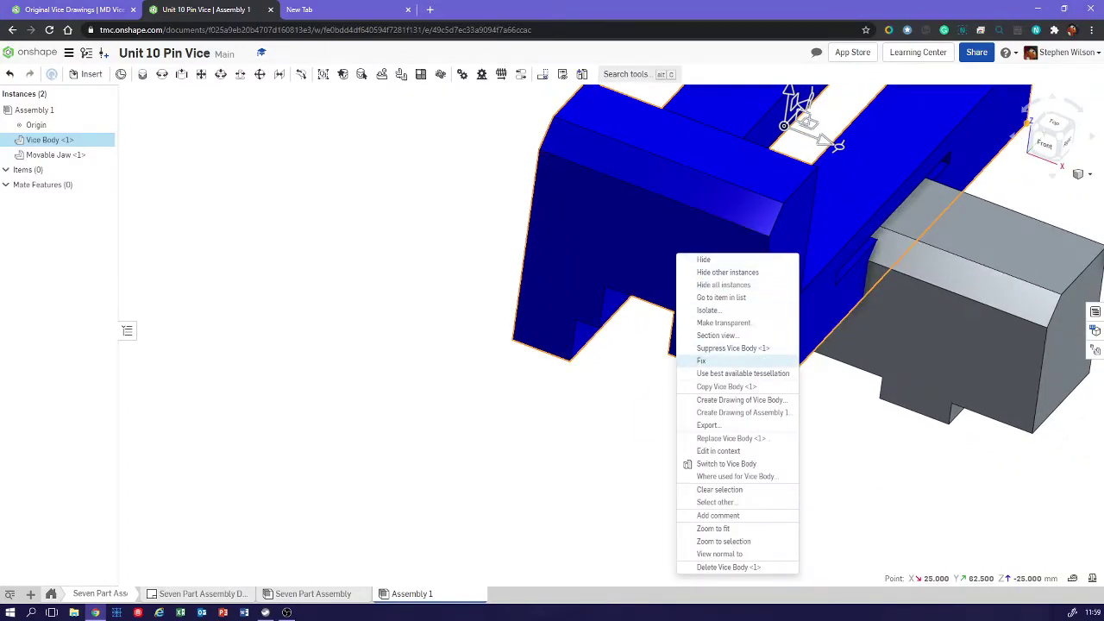
pyautogui.click(701, 360)
# Move the movable jaw around freely and leave it clear of the fixed vice body, beside its front end
pyautogui.scroll(-5, 753, 318)
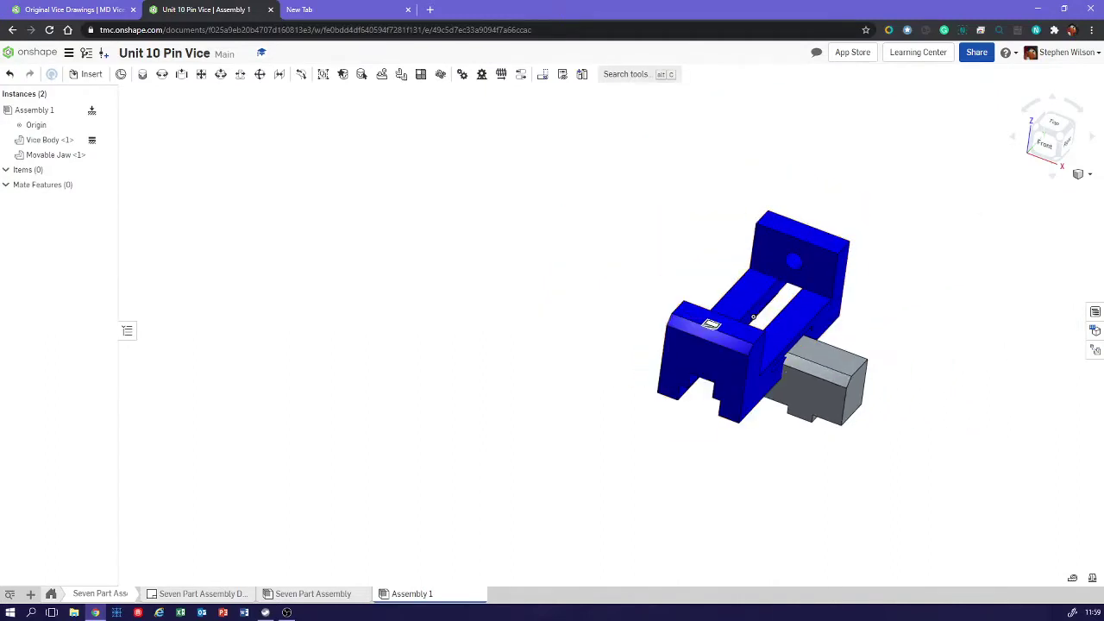
pyautogui.scroll(4, 753, 318)
pyautogui.scroll(3, 766, 320)
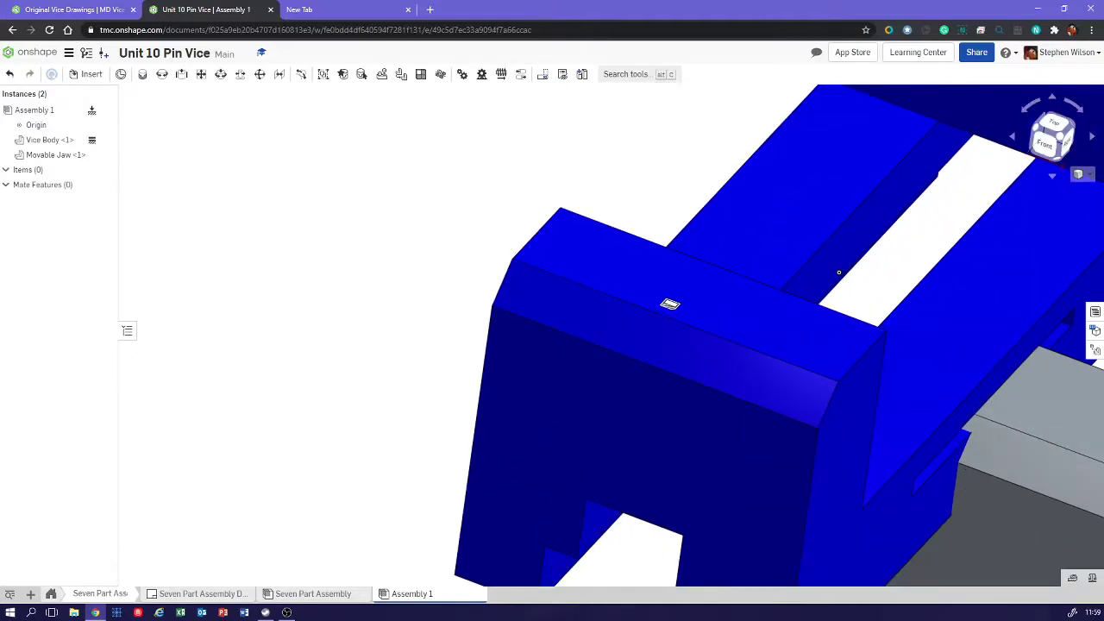
pyautogui.scroll(5, 684, 309)
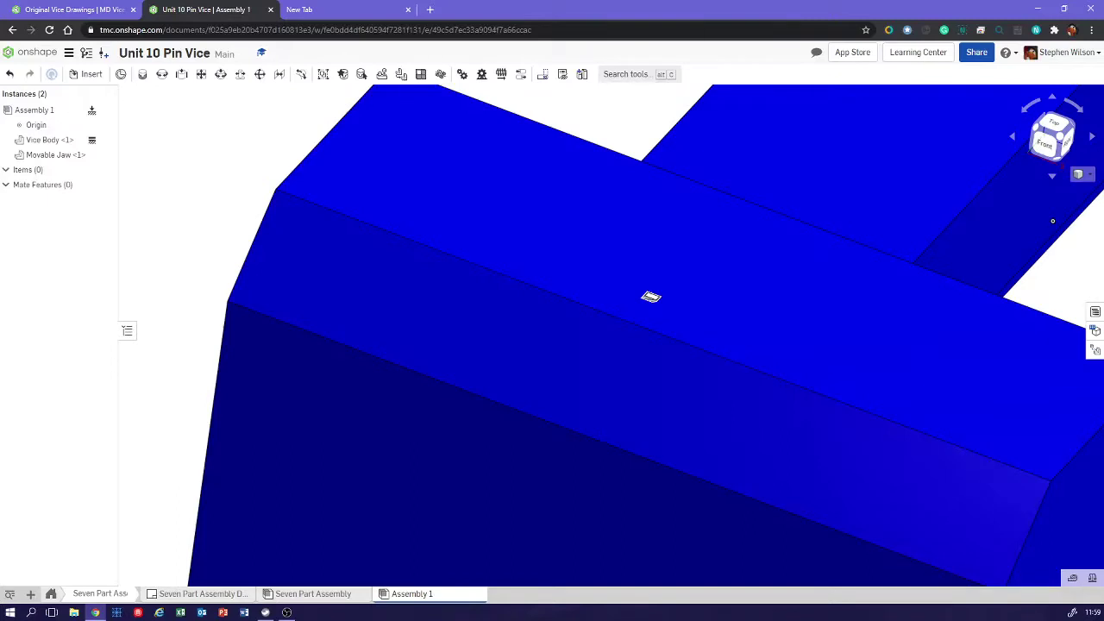
pyautogui.scroll(-8, 651, 297)
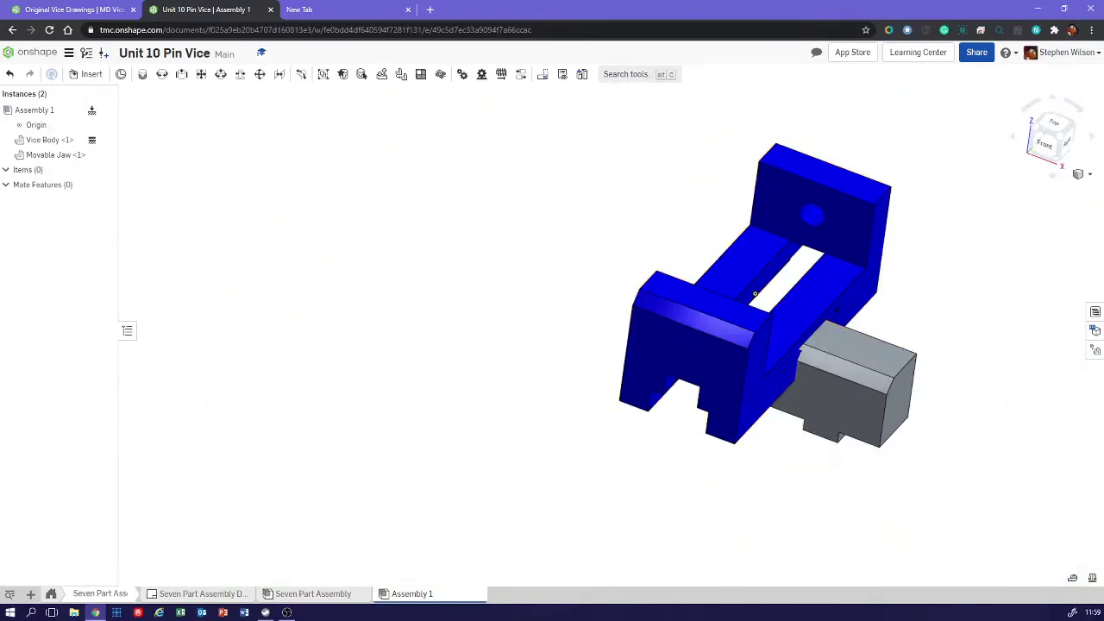
pyautogui.moveTo(841, 379); pyautogui.dragTo(765, 227)
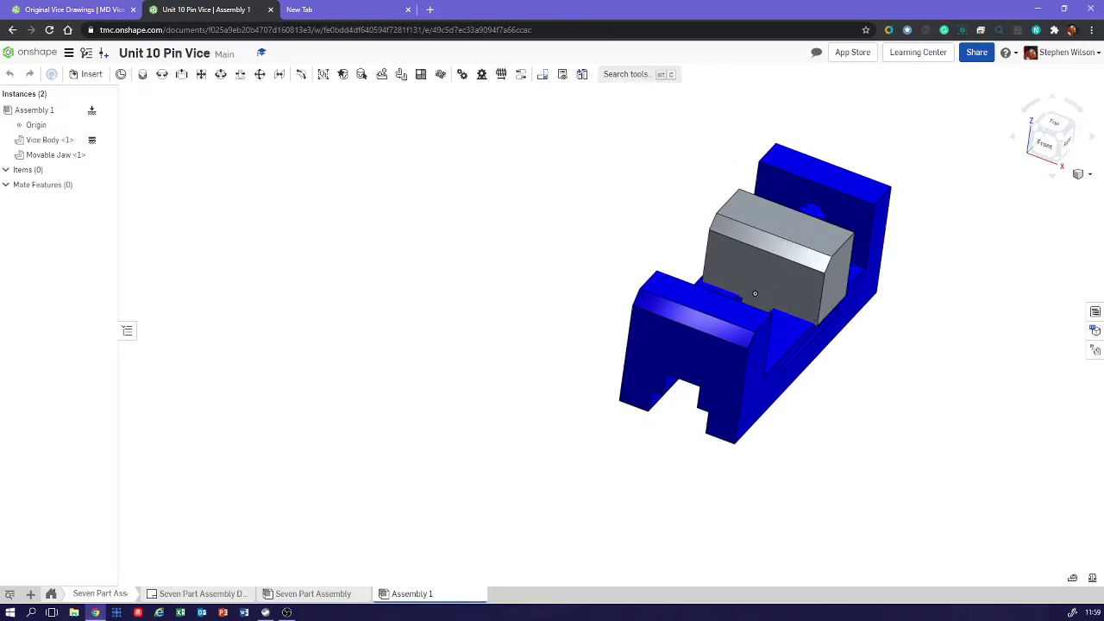
pyautogui.moveTo(773, 275); pyautogui.dragTo(737, 292)
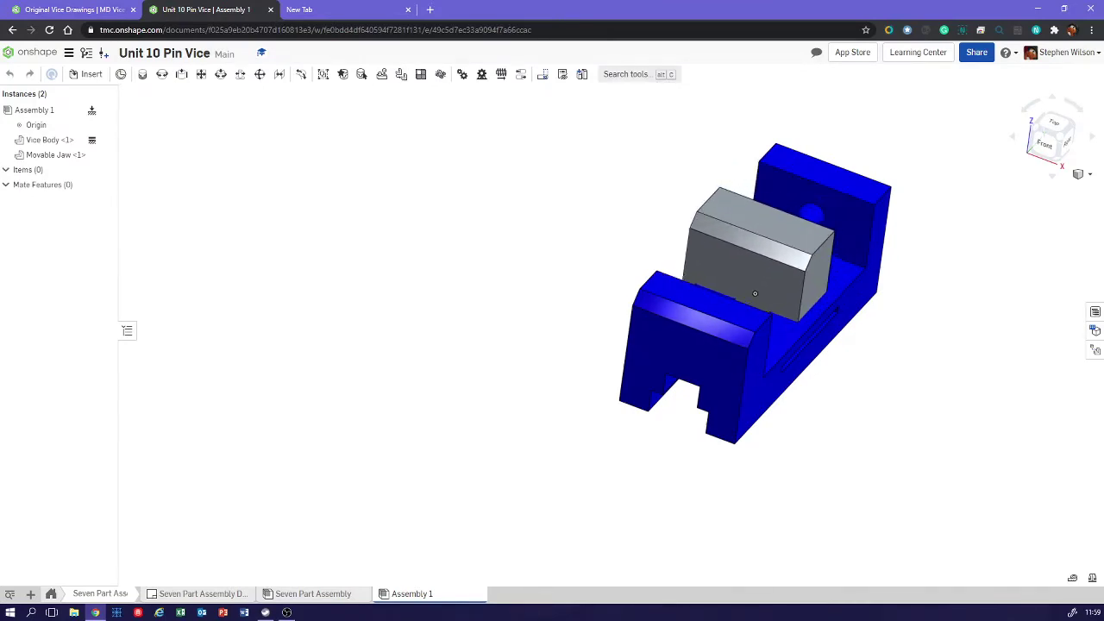
pyautogui.moveTo(707, 315); pyautogui.dragTo(660, 310, button='right')
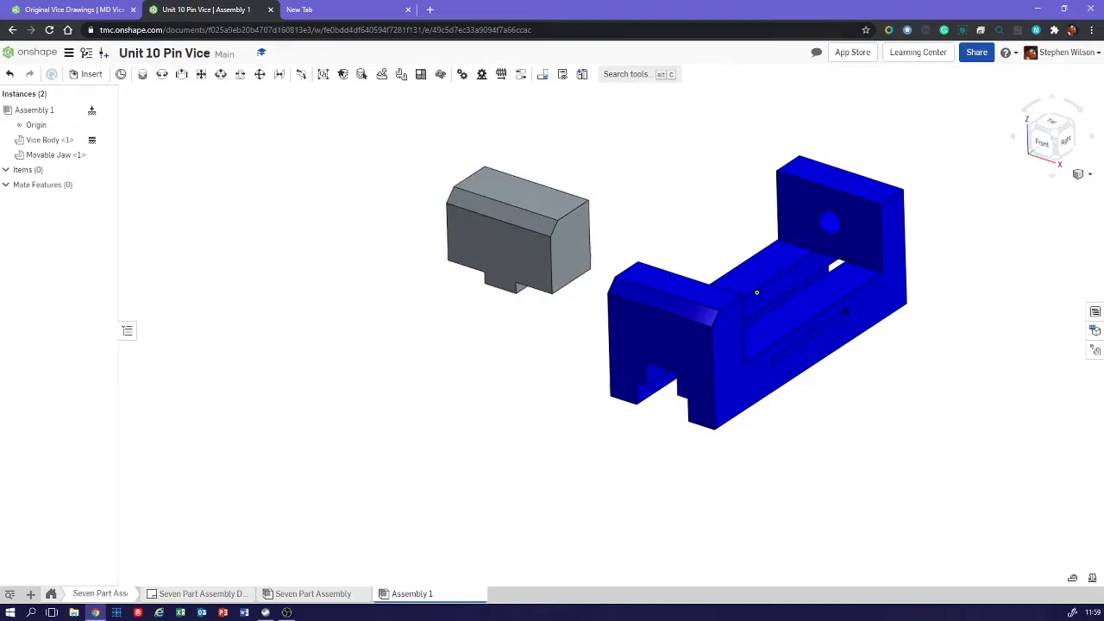
pyautogui.hotkey('ctrl', 'z')
pyautogui.hotkey('ctrl', 'y')
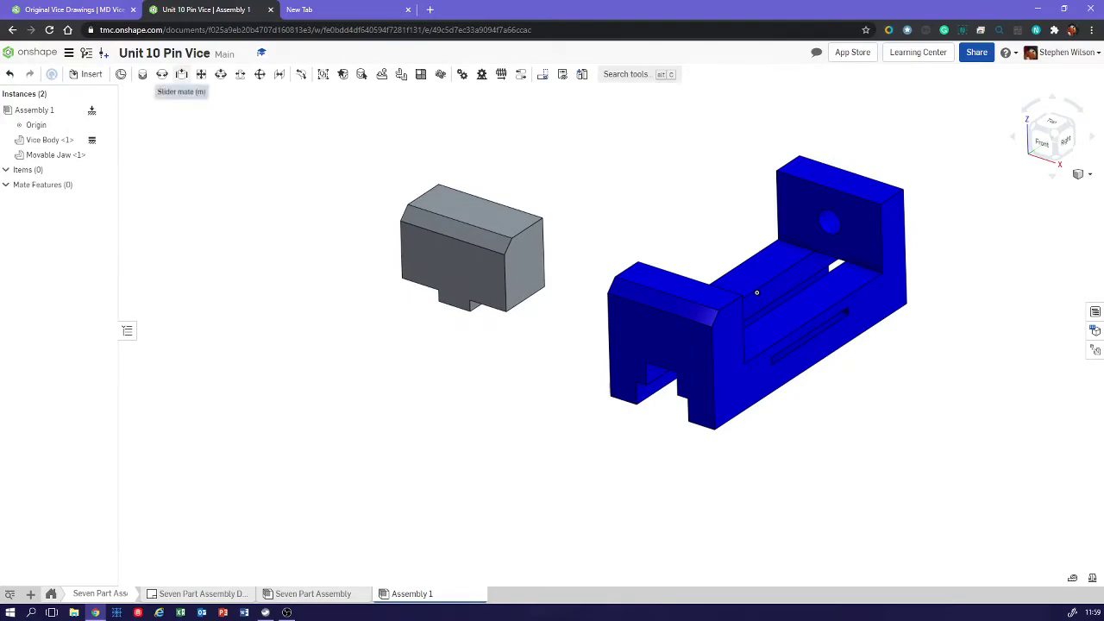
# Start a Slider mate with its first connector at the midpoint of the jaw's underside edge beside the projecting tongue
pyautogui.click(181, 73)
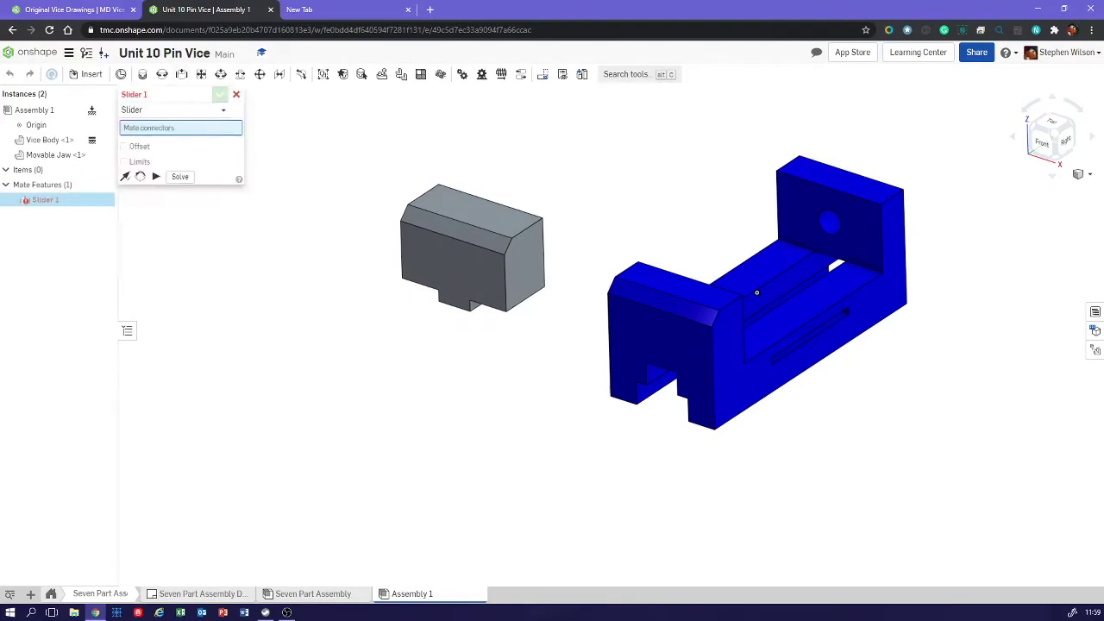
pyautogui.moveTo(757, 292); pyautogui.dragTo(754, 281, button='right')
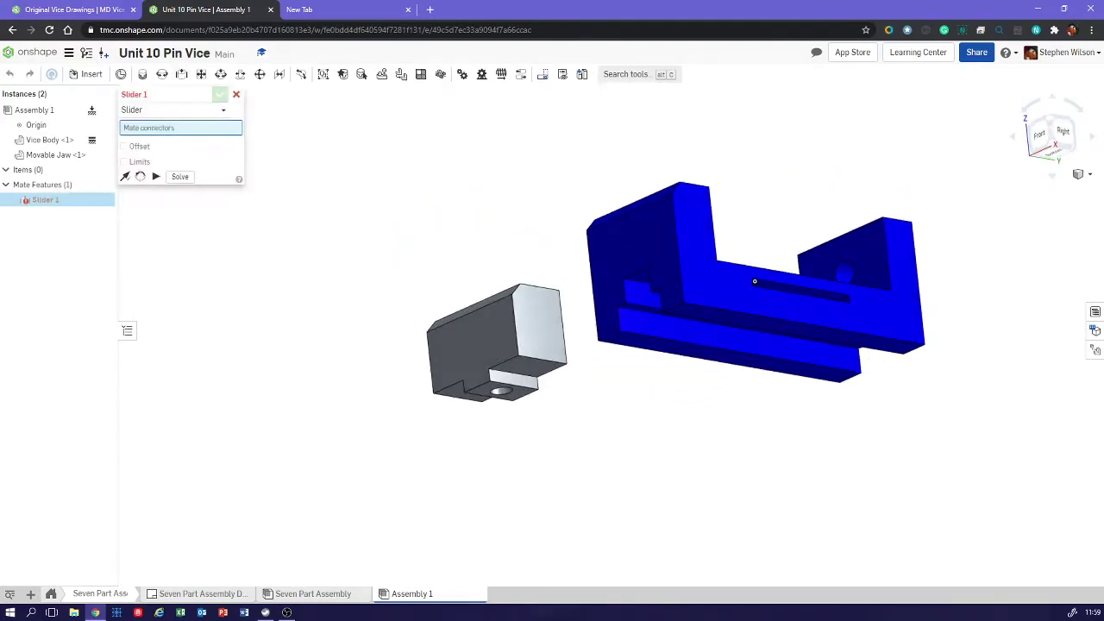
pyautogui.scroll(5, 525, 388)
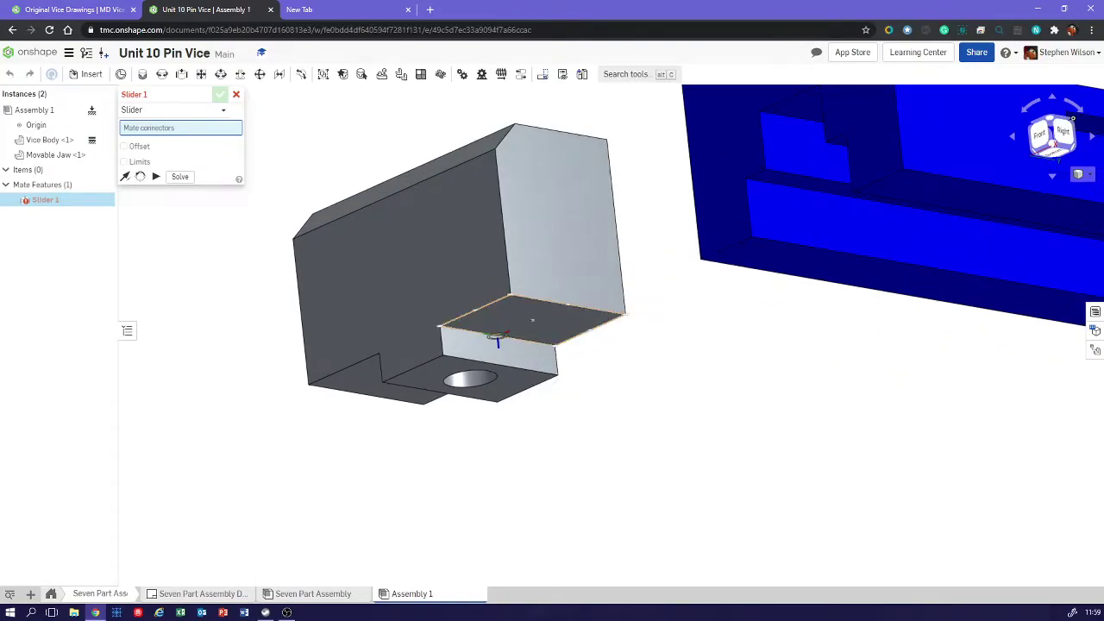
pyautogui.scroll(5, 507, 335)
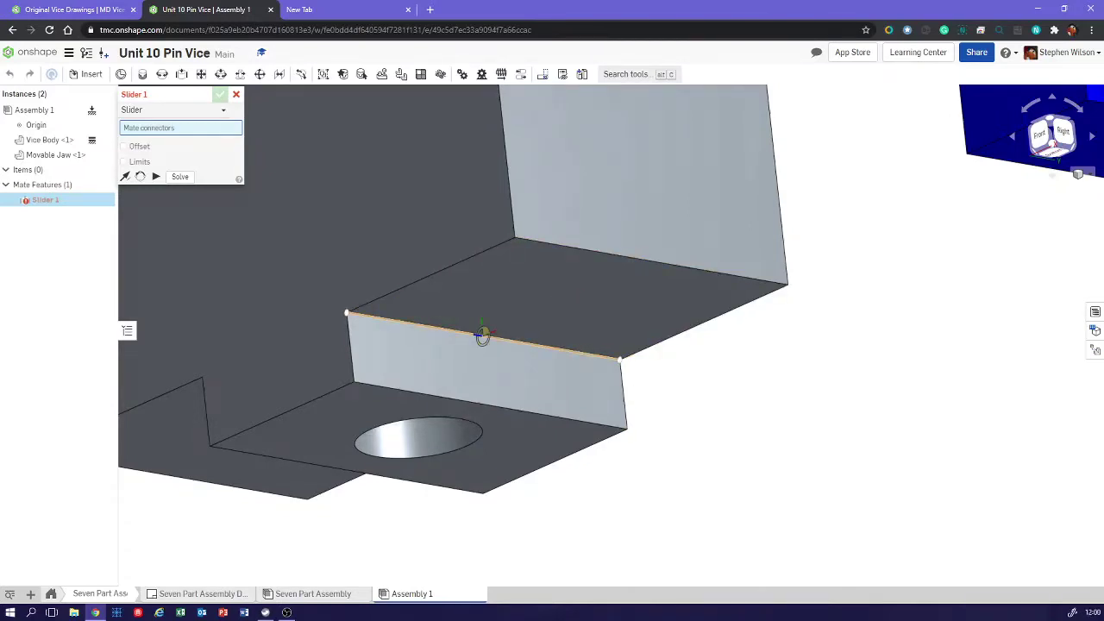
pyautogui.scroll(3, 482, 336)
pyautogui.scroll(-2, 482, 335)
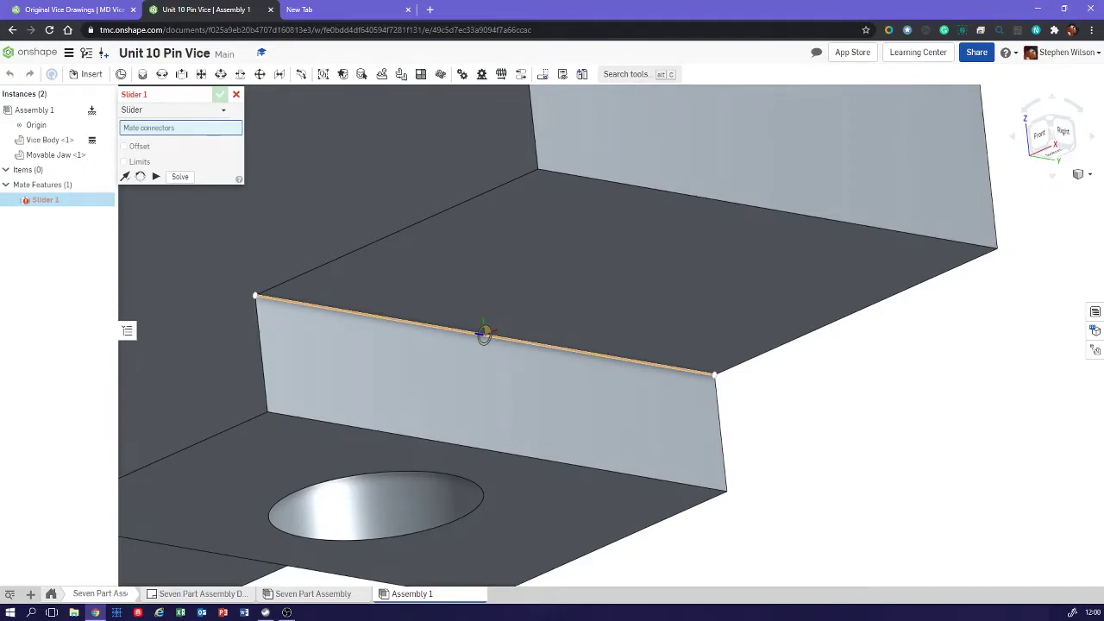
pyautogui.click(484, 334)
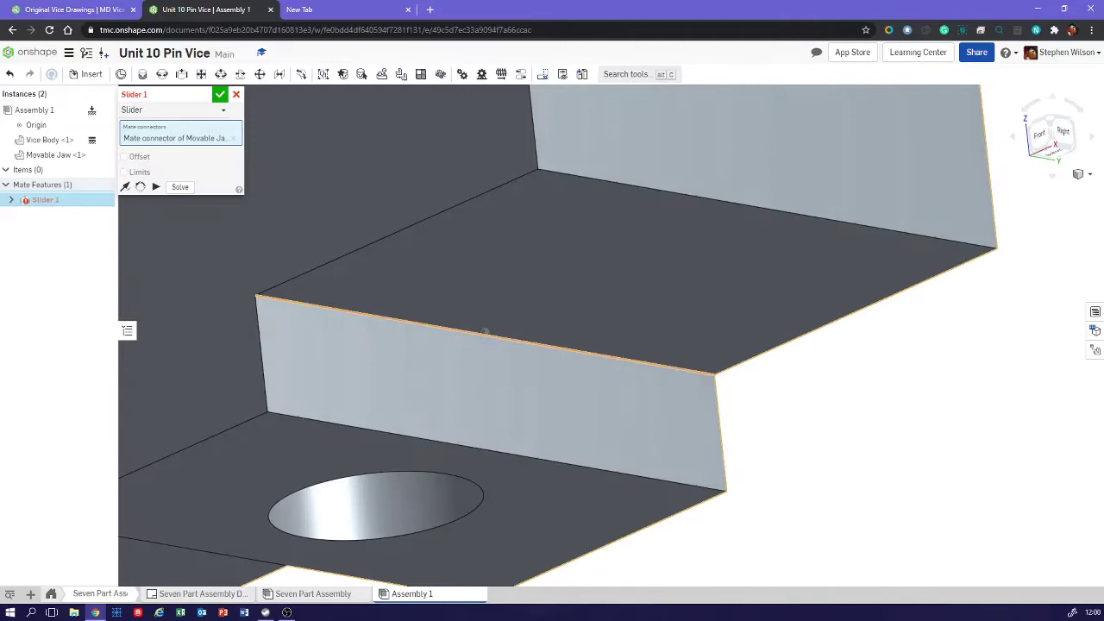
# Set the slider mate's second connector at the midpoint of the long upper edge of the vice body's central slot
pyautogui.scroll(-5, 884, 418)
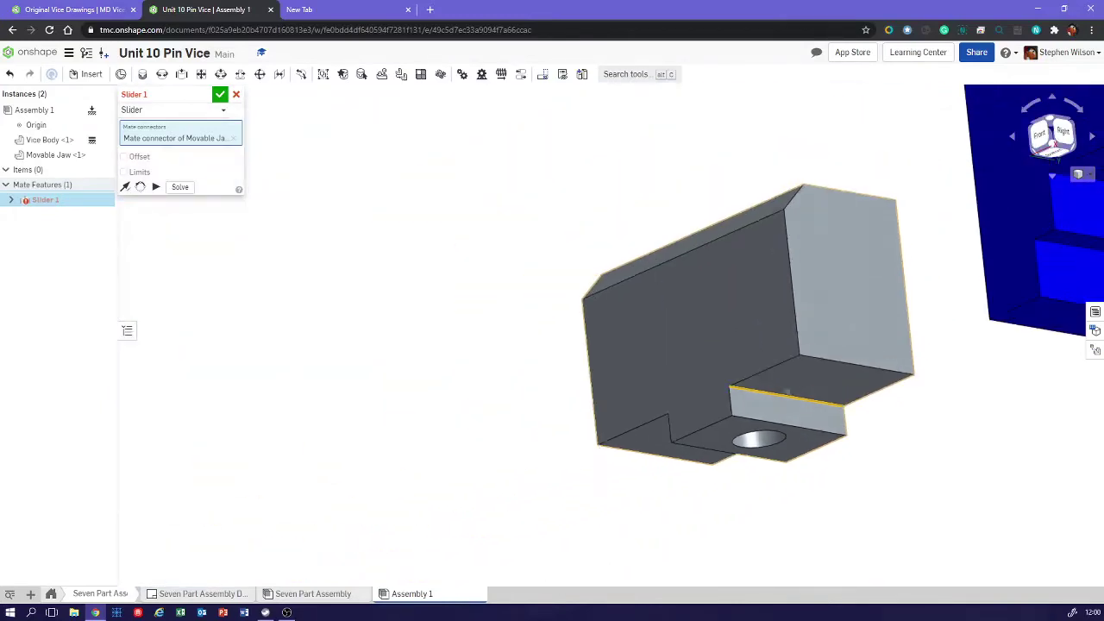
pyautogui.scroll(-3, 893, 421)
pyautogui.scroll(-5, 988, 380)
pyautogui.moveTo(1078, 322); pyautogui.dragTo(762, 333, button='middle')
pyautogui.moveTo(713, 277); pyautogui.dragTo(761, 224, button='right')
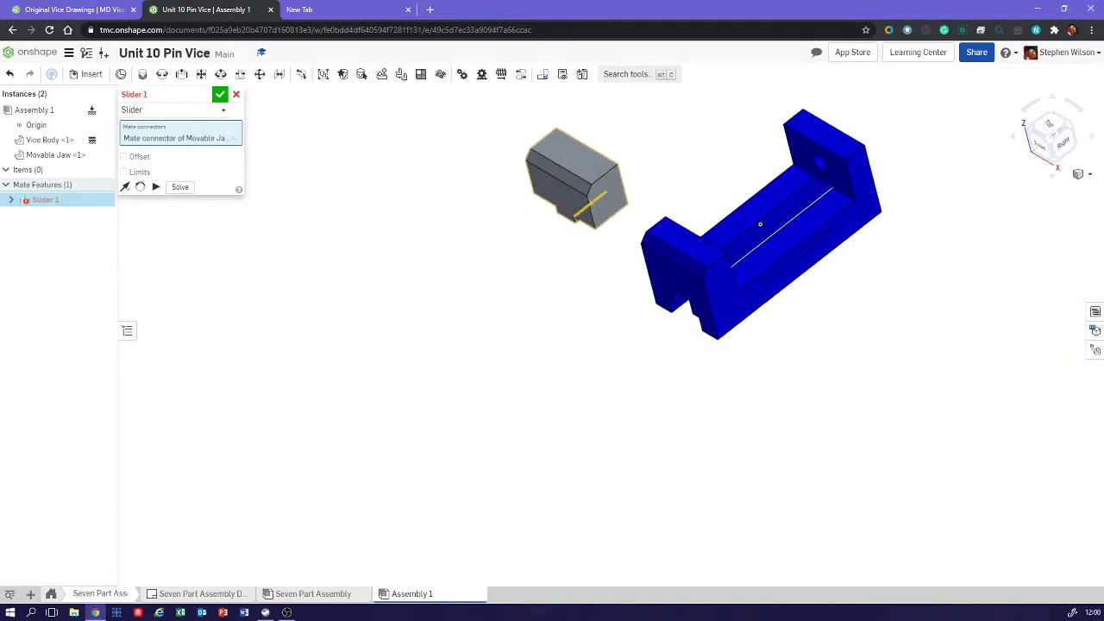
pyautogui.scroll(5, 733, 158)
pyautogui.moveTo(702, 88); pyautogui.dragTo(705, 183, button='middle')
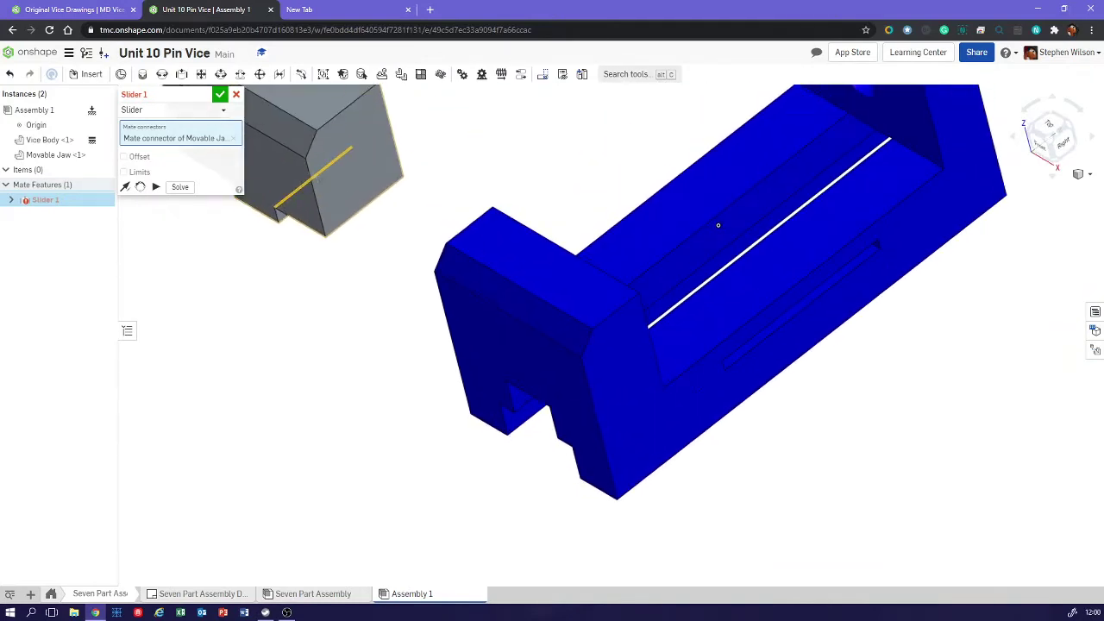
pyautogui.moveTo(717, 226); pyautogui.dragTo(654, 203, button='right')
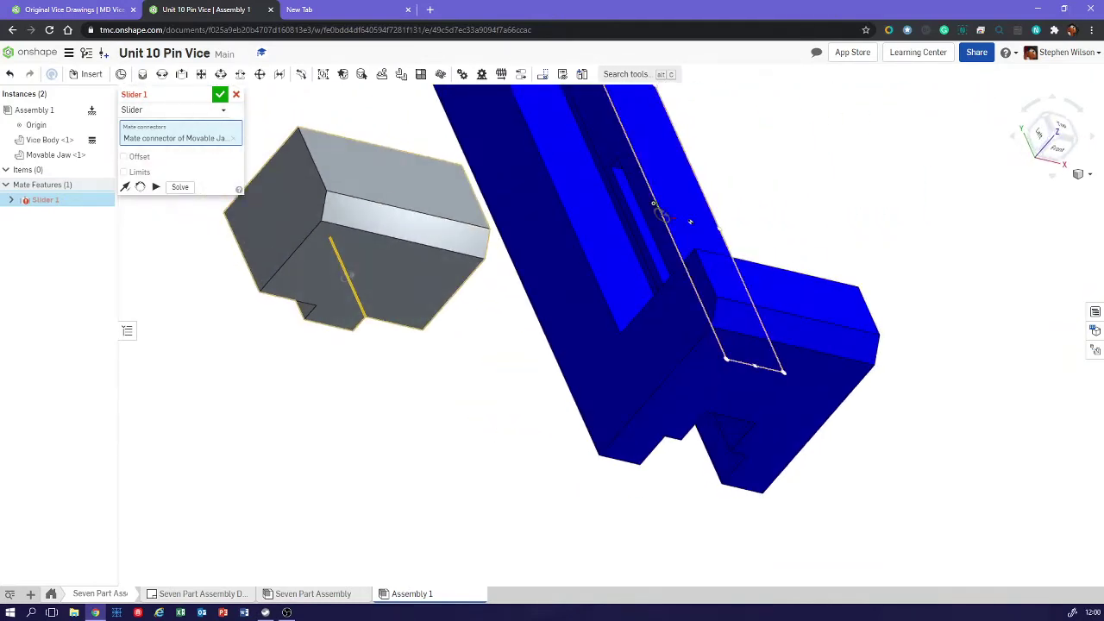
pyautogui.scroll(5, 690, 223)
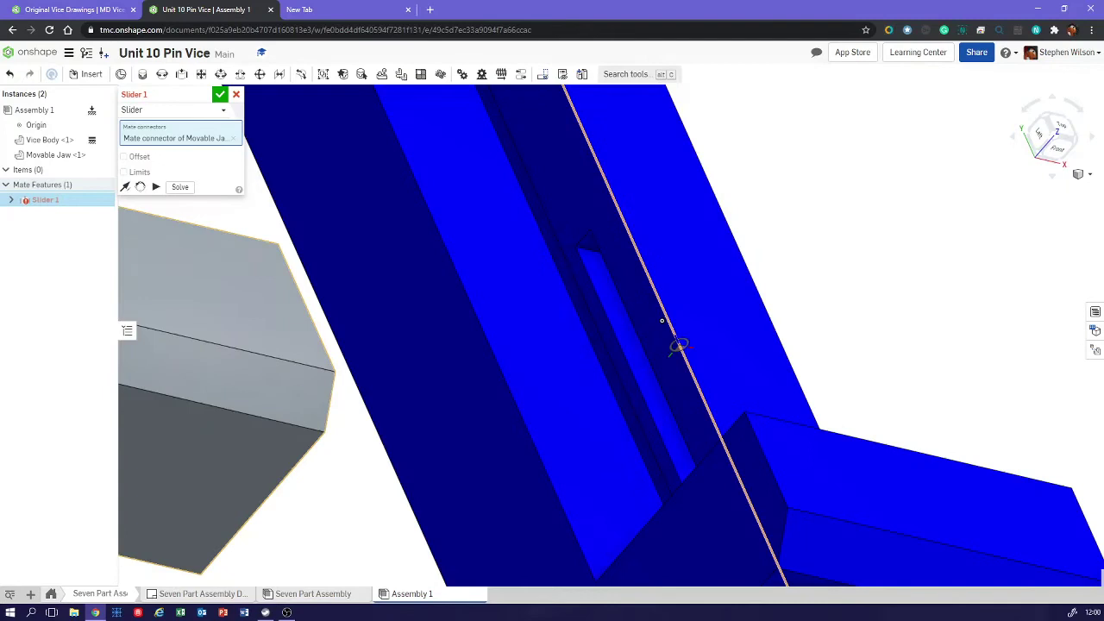
pyautogui.scroll(-5, 662, 321)
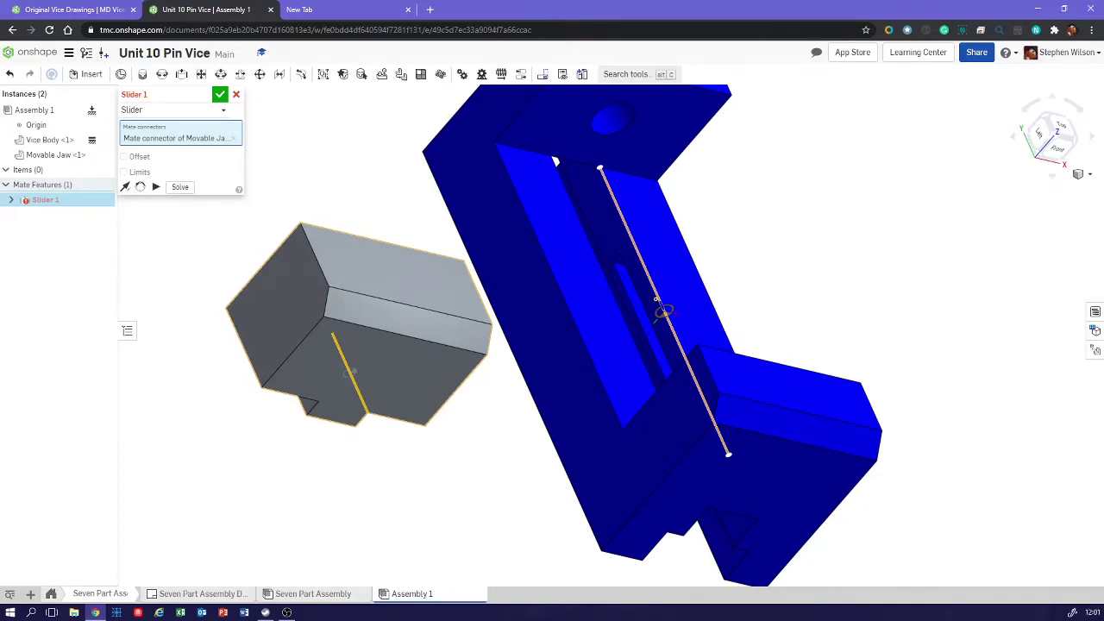
pyautogui.scroll(5, 660, 312)
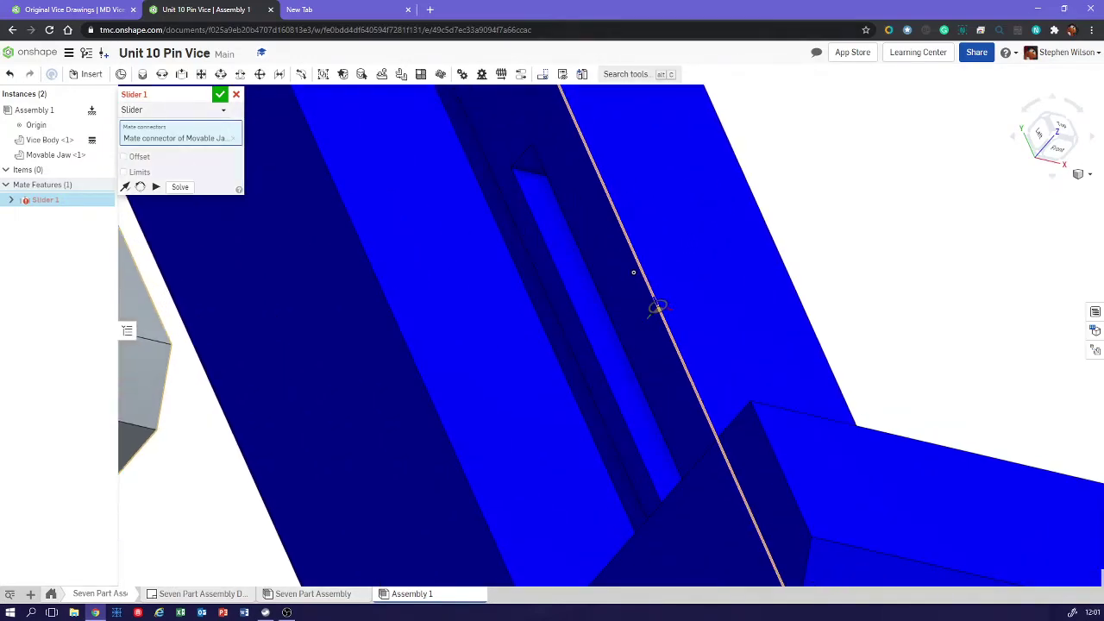
pyautogui.click(659, 304)
pyautogui.scroll(-4, 664, 295)
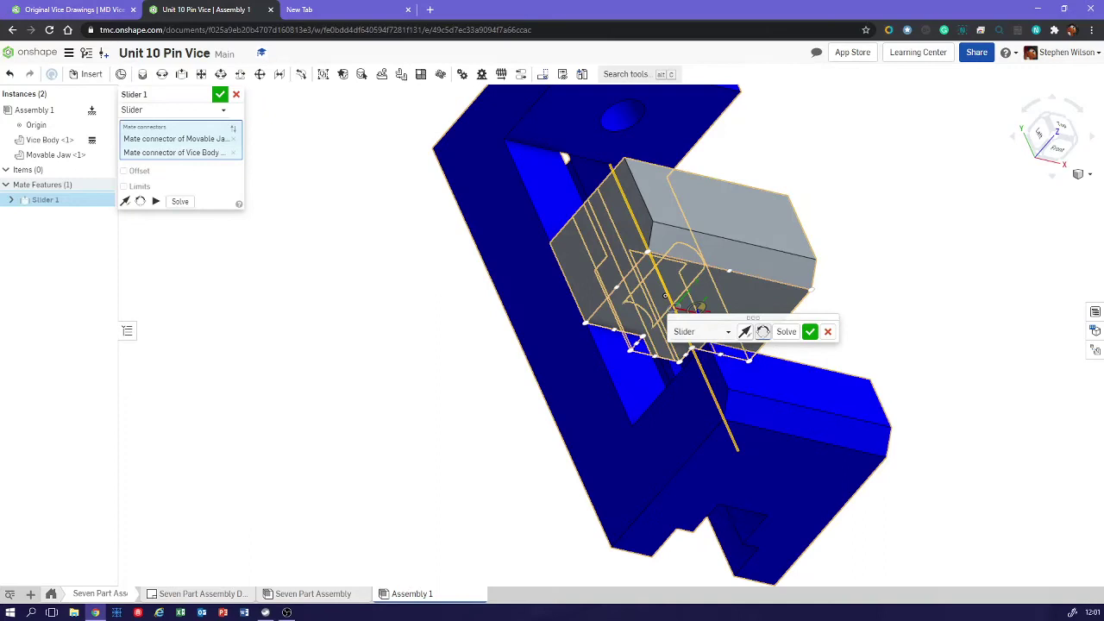
# Cycle the slider mate's secondary axis through its quarter-turn orientations until the jaw sits over the vice body's slot, and accept the mate
pyautogui.click(763, 332)
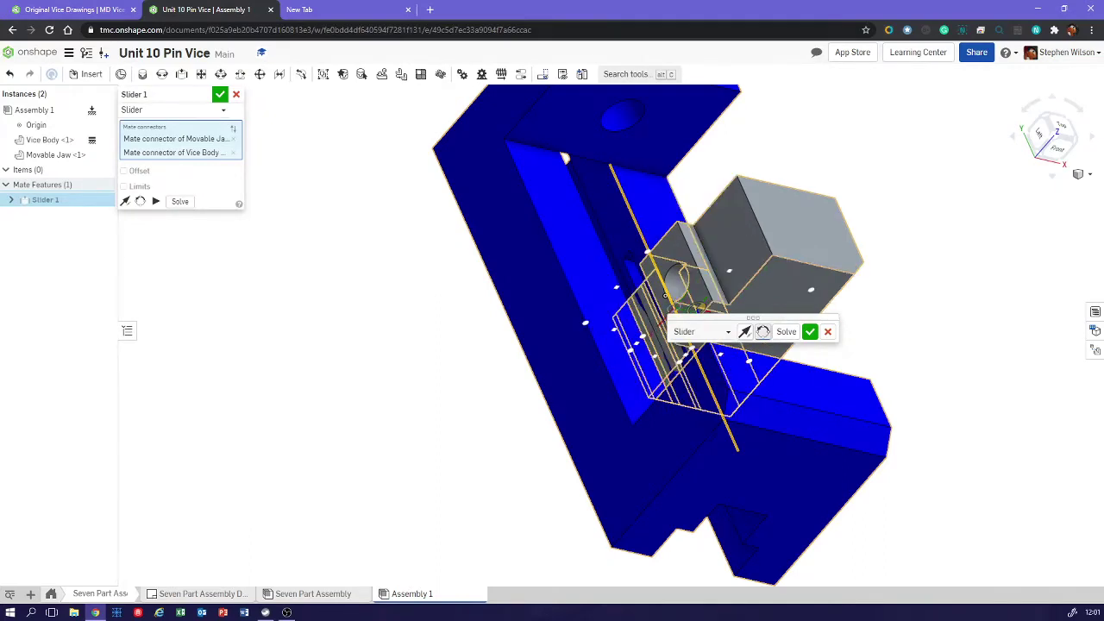
pyautogui.click(763, 332)
pyautogui.click(763, 332)
pyautogui.click(763, 332)
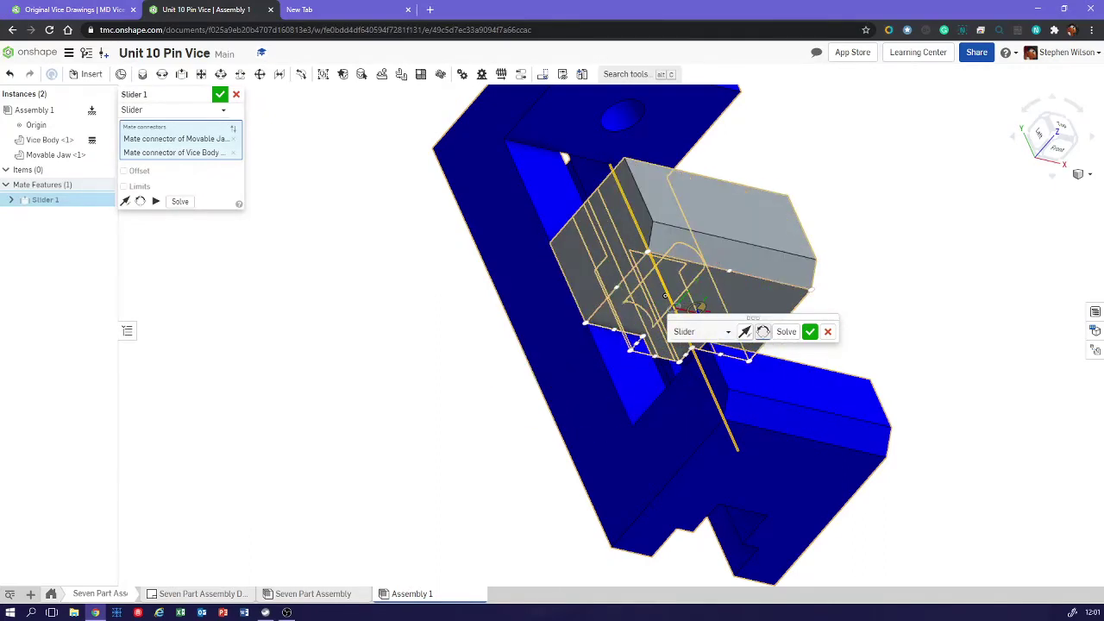
pyautogui.click(763, 332)
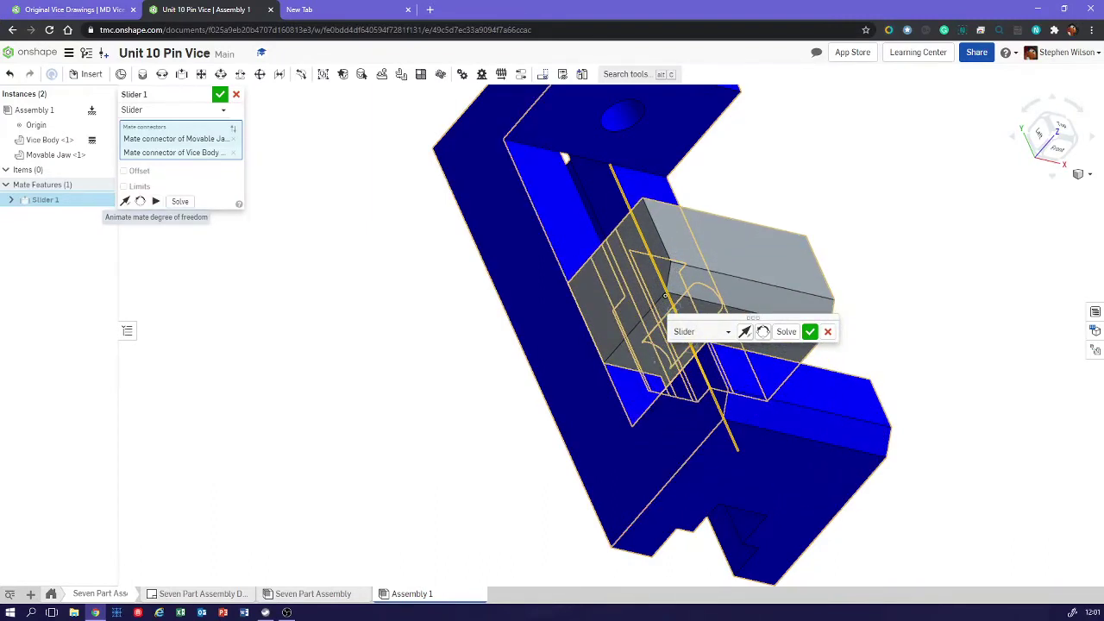
pyautogui.click(810, 331)
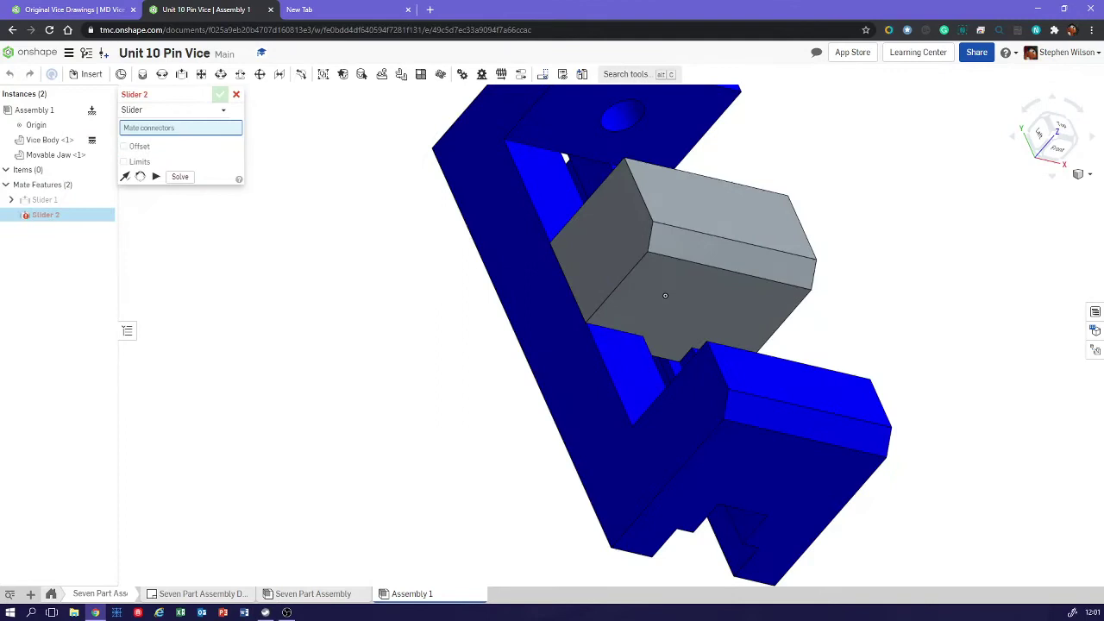
pyautogui.moveTo(716, 292); pyautogui.dragTo(751, 297, button='right')
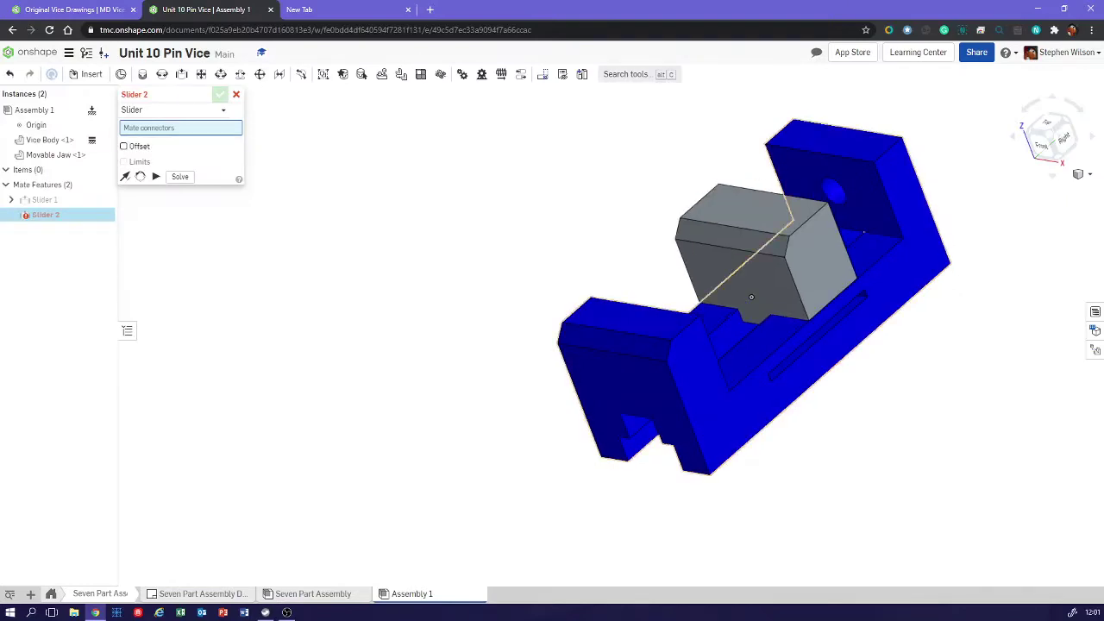
pyautogui.click(123, 161)
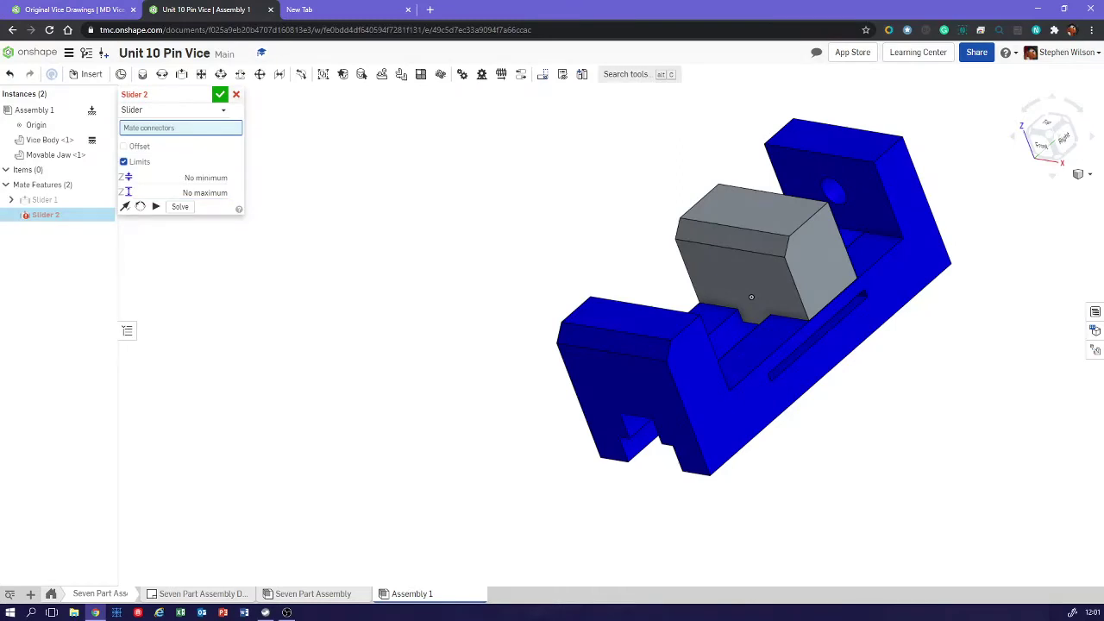
pyautogui.press('Escape')
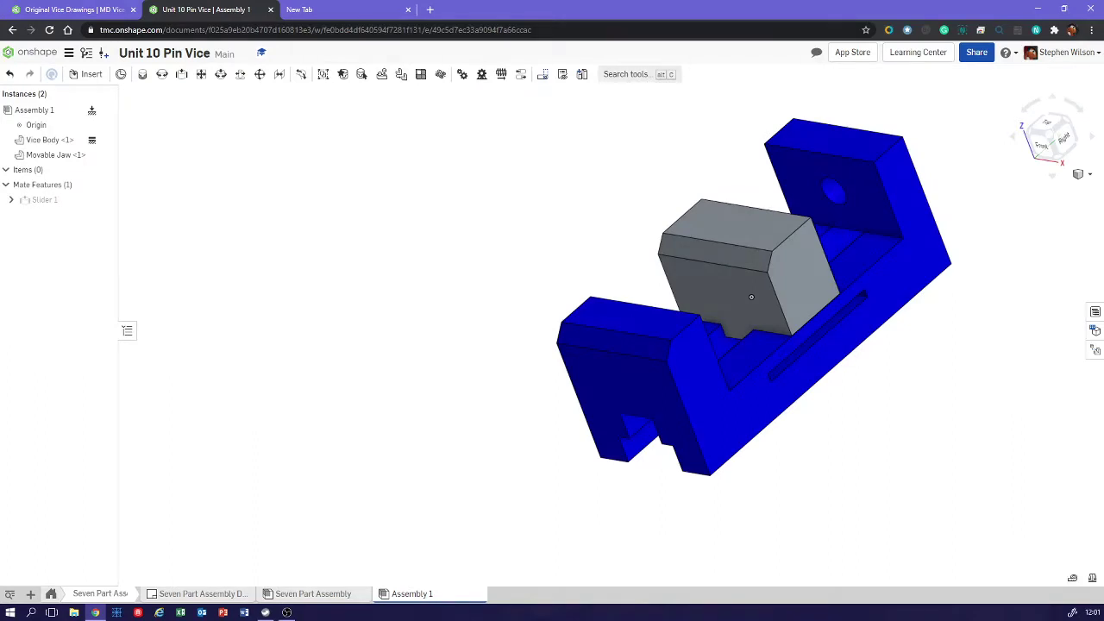
pyautogui.moveTo(751, 296); pyautogui.dragTo(571, 340, button='right')
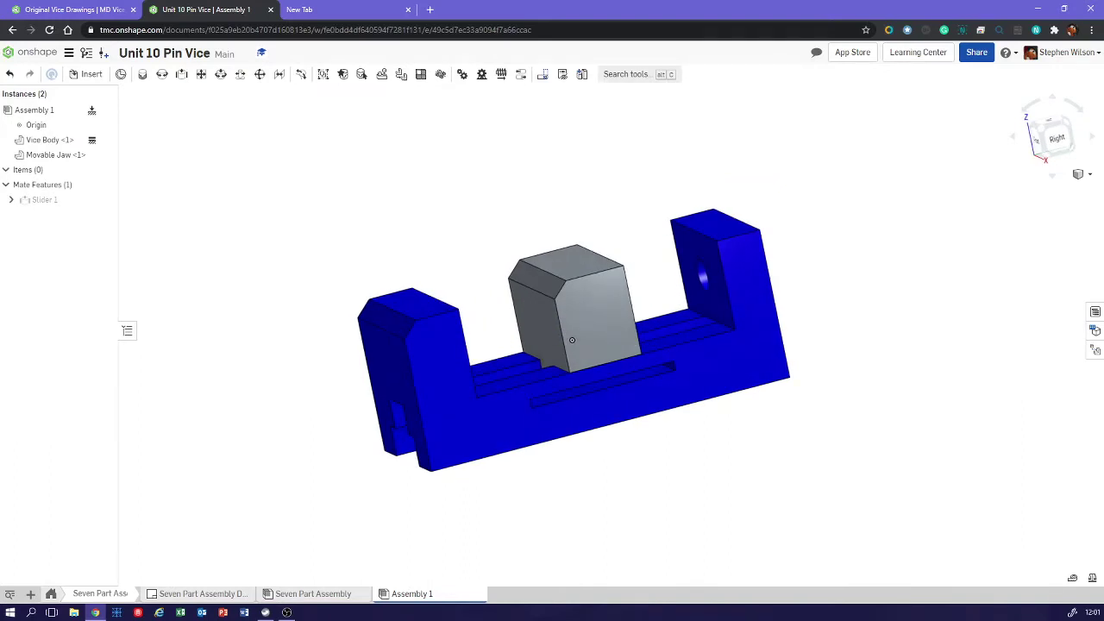
# Create a new drawing from the ISO_A3.dwt template with no views
pyautogui.click(30, 594)
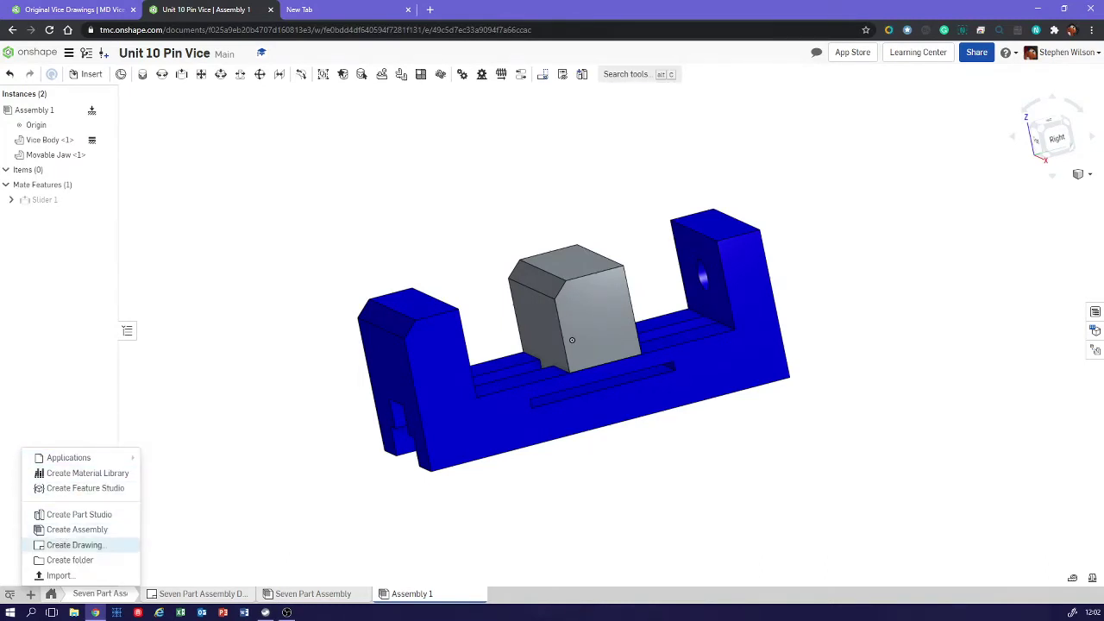
pyautogui.click(74, 545)
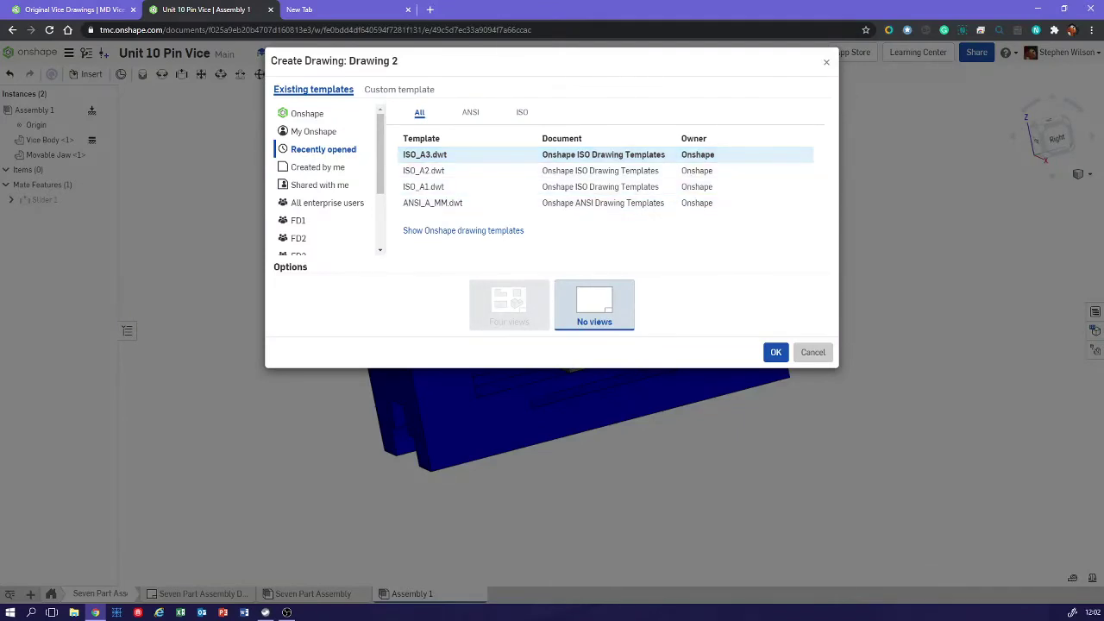
pyautogui.press('Return')
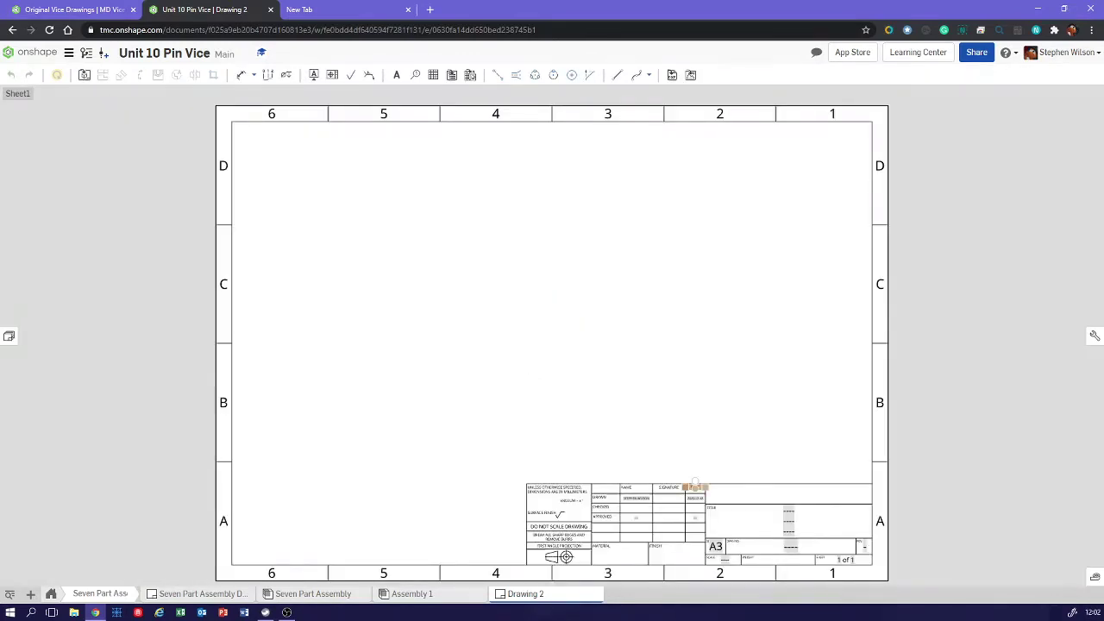
pyautogui.click(84, 74)
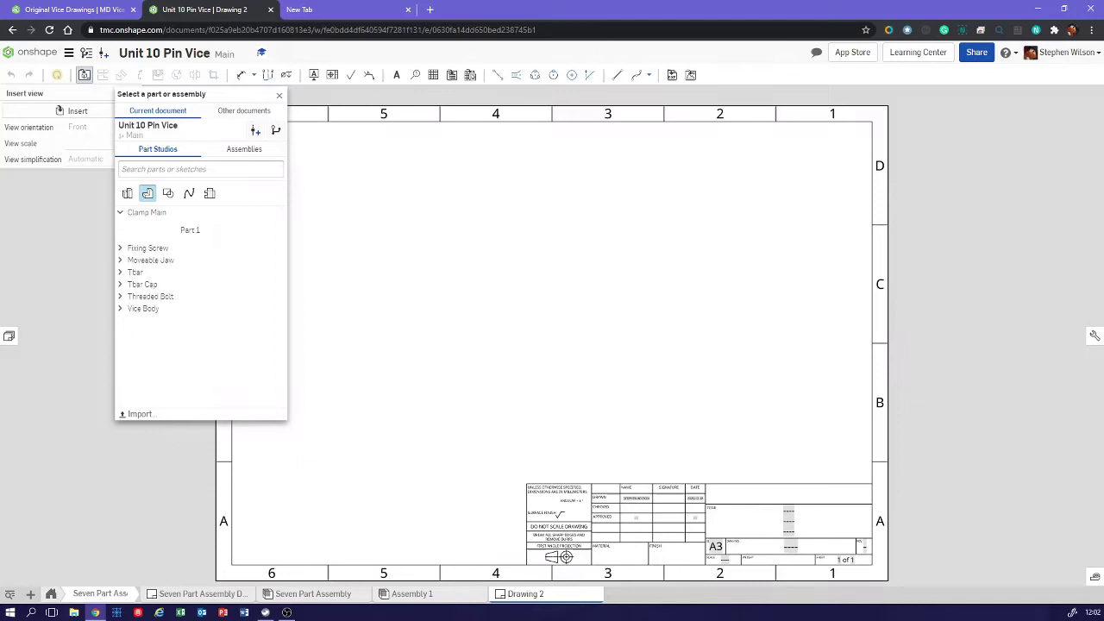
pyautogui.click(143, 284)
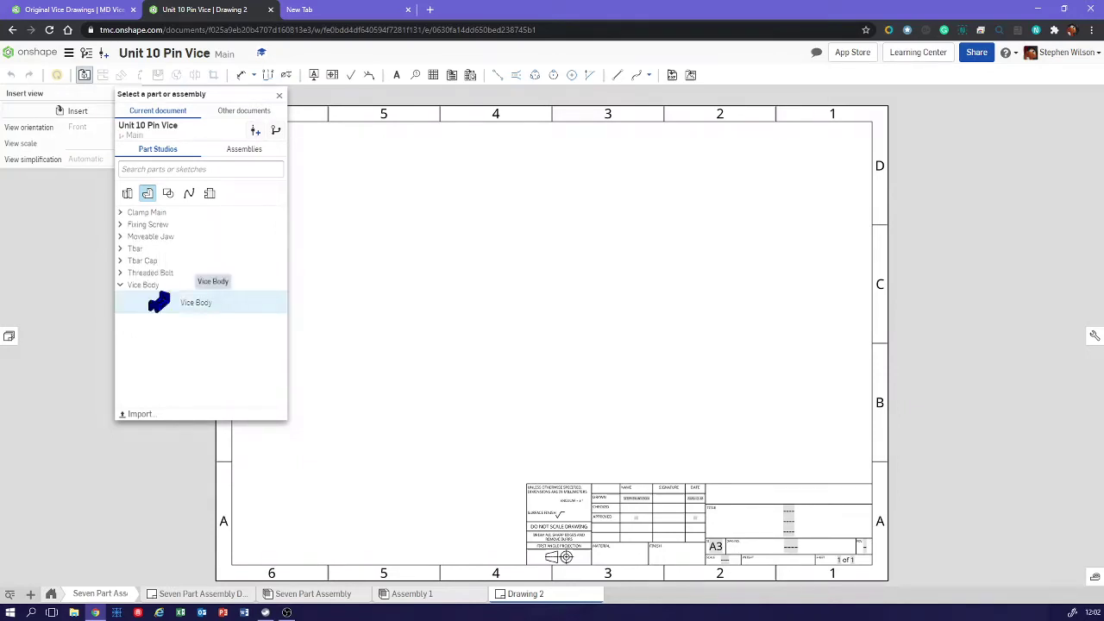
pyautogui.click(196, 301)
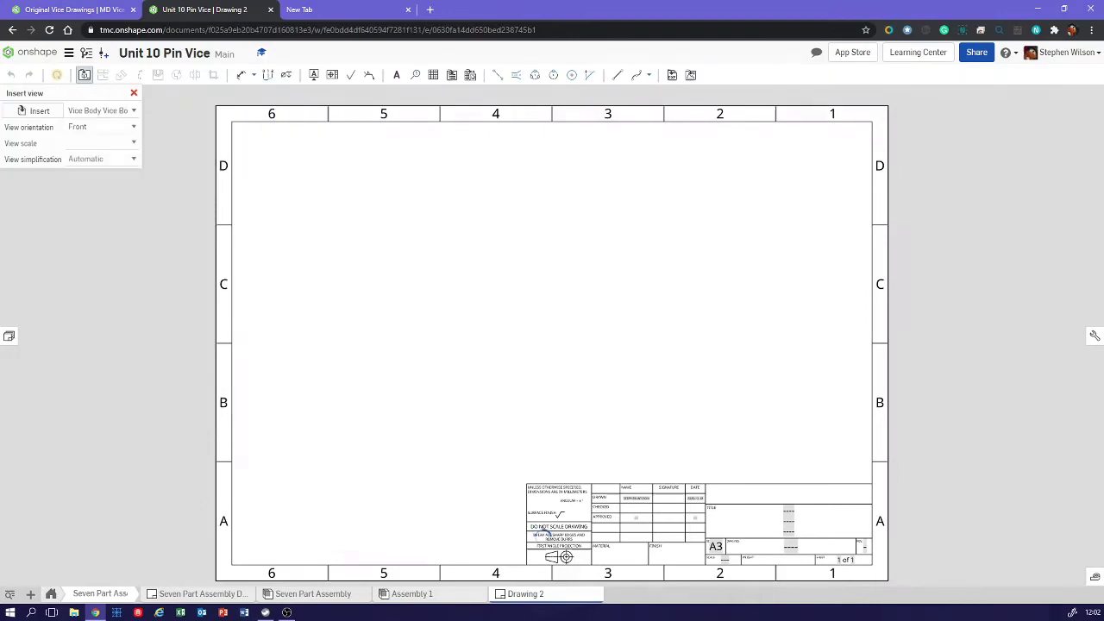
pyautogui.press('Escape')
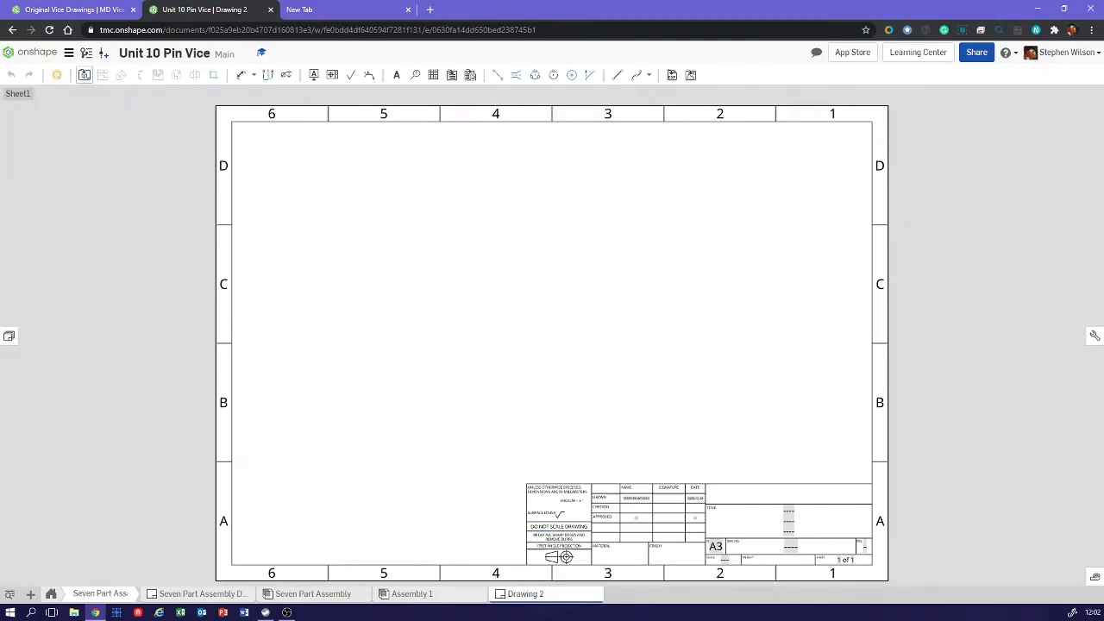
# Start inserting a drawing view and choose Assembly 1 as its source
pyautogui.click(83, 74)
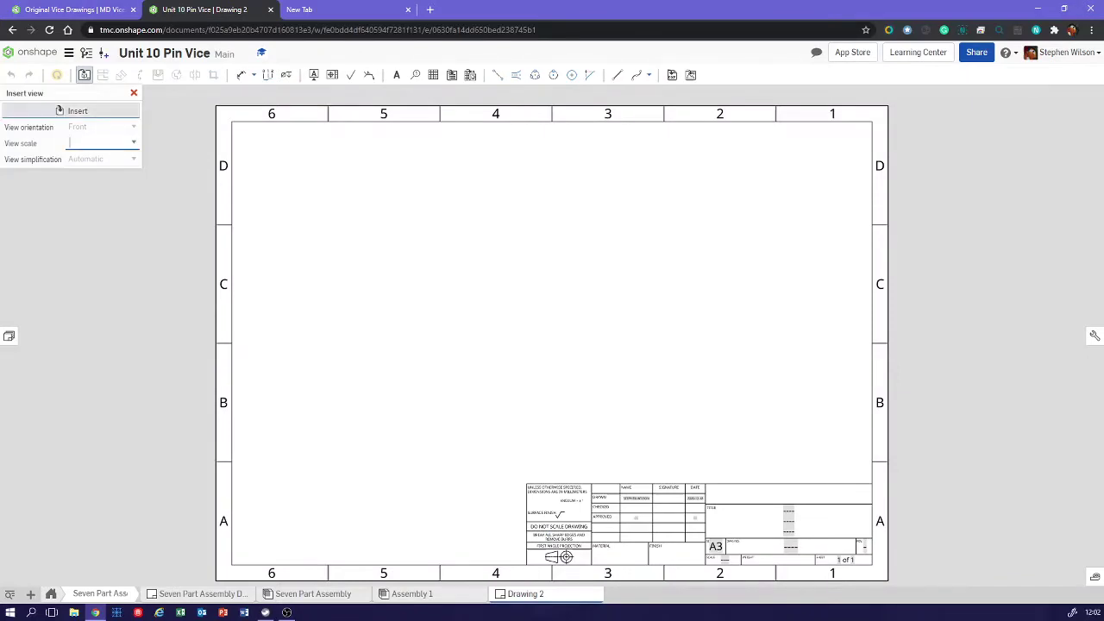
pyautogui.click(70, 110)
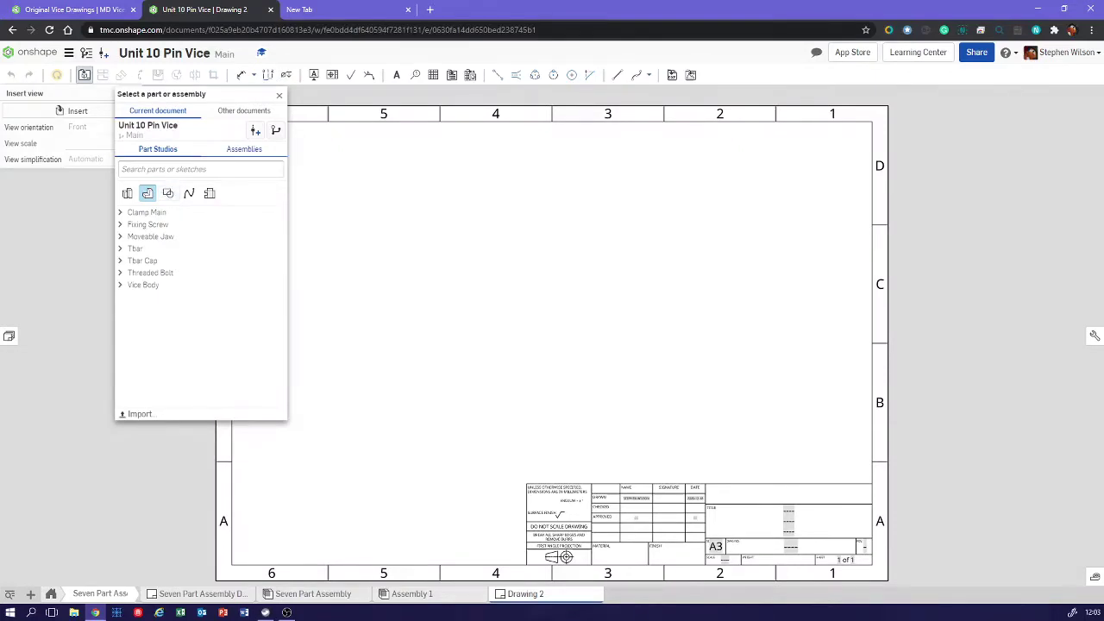
pyautogui.click(243, 148)
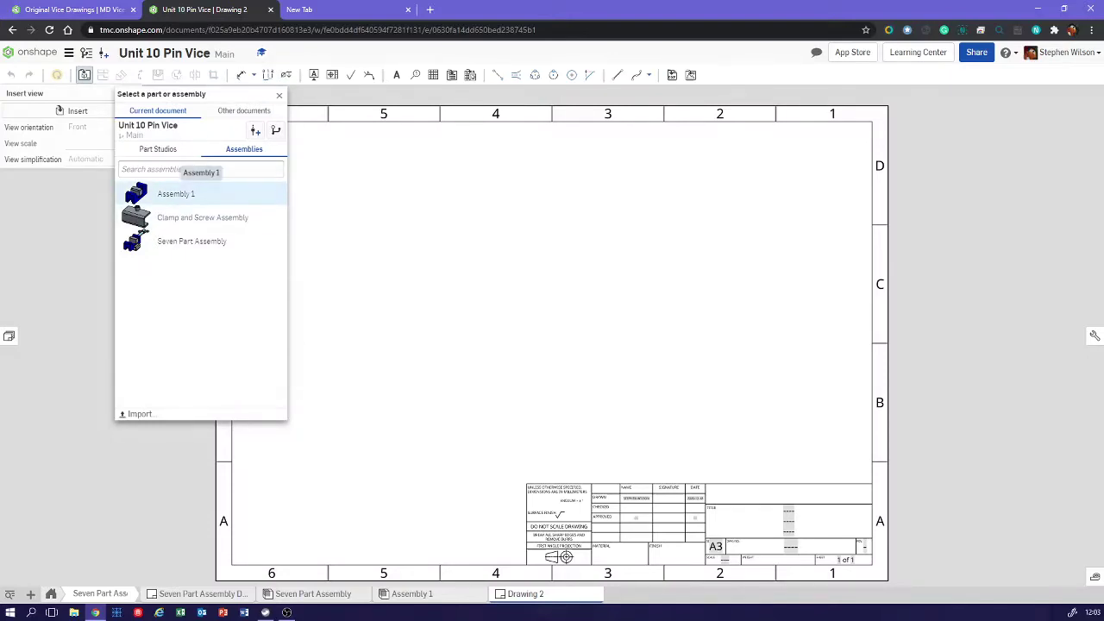
pyautogui.click(176, 193)
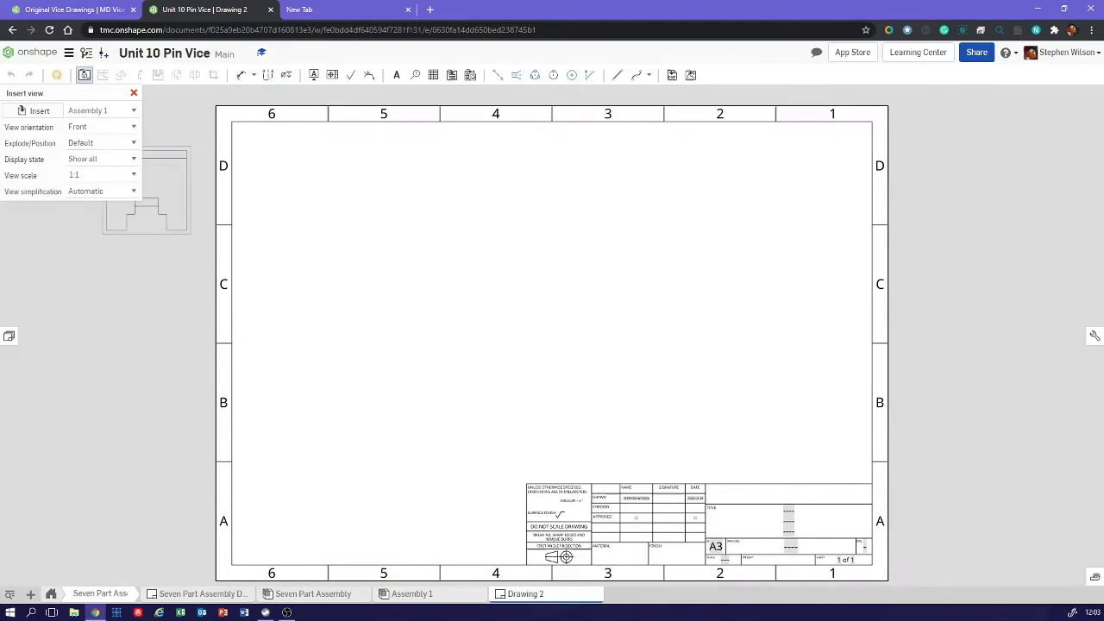
# Set the view orientation to Back and place the 1:1 view on the sheet in zone C5
pyautogui.click(102, 127)
pyautogui.press('Up')
pyautogui.press('Up')
pyautogui.press('Up')
pyautogui.press('Down')
pyautogui.press('Down')
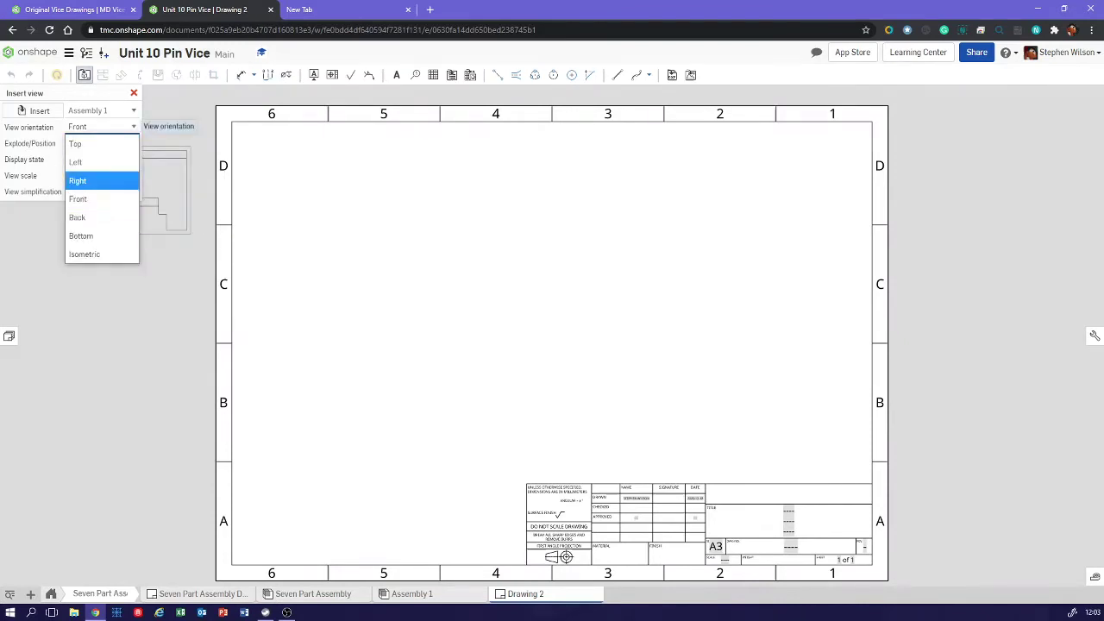
pyautogui.press('Down')
pyautogui.press('Down')
pyautogui.press('Return')
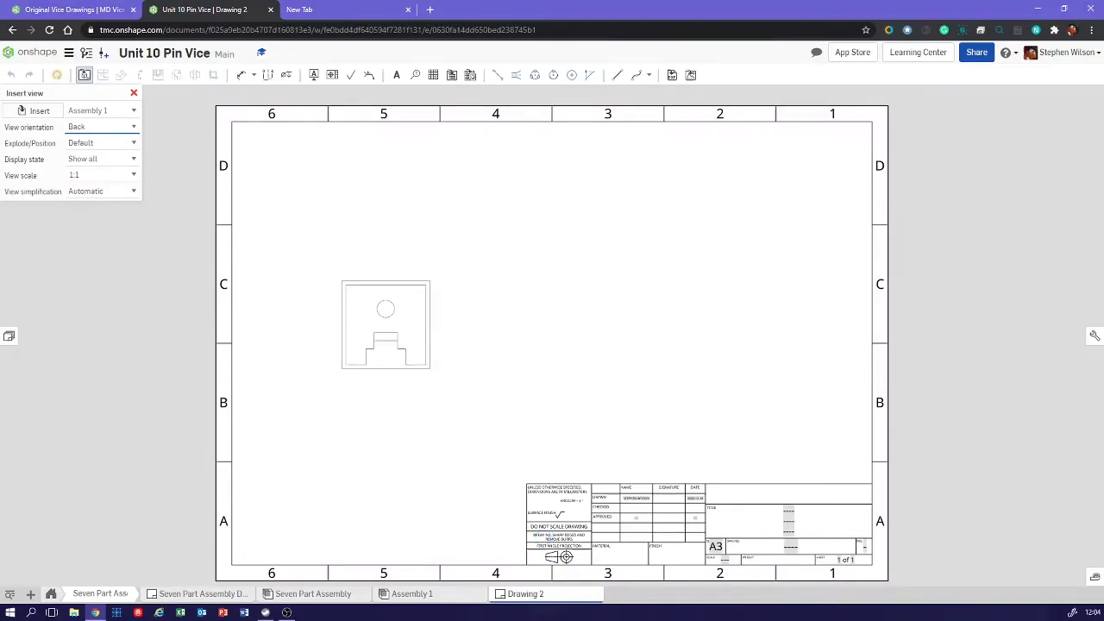
pyautogui.click(386, 324)
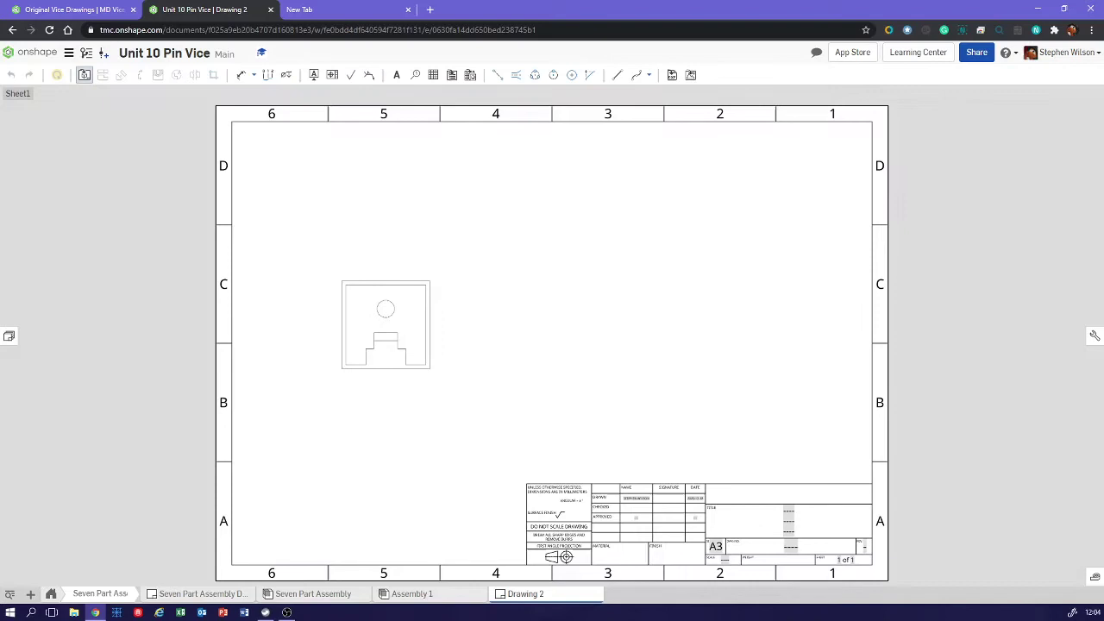
pyautogui.moveTo(430, 594)
pyautogui.click(198, 593)
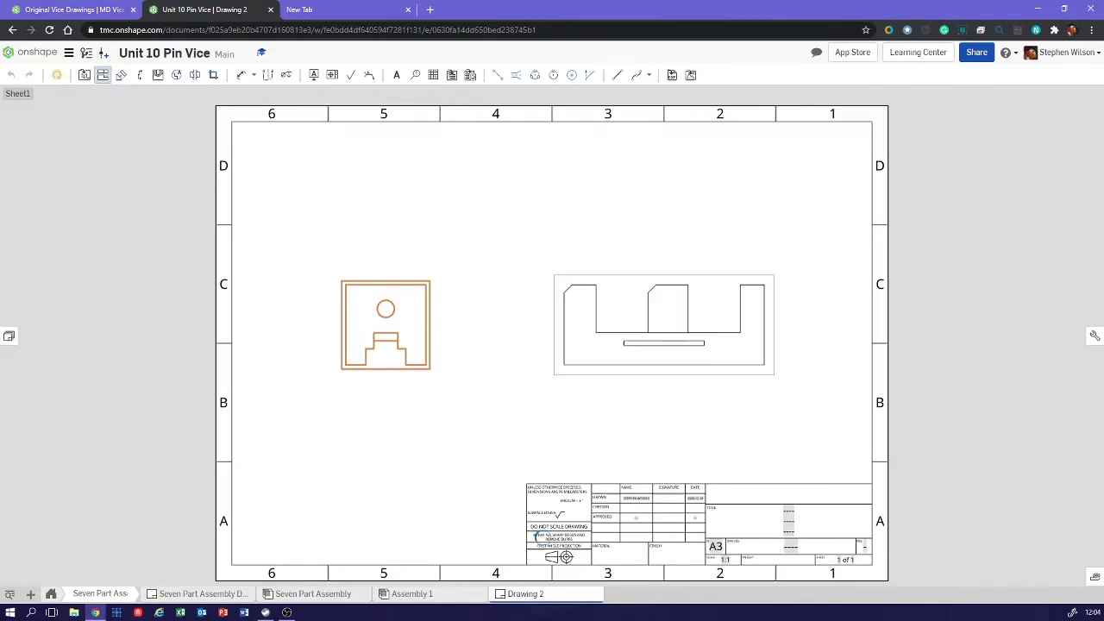
pyautogui.press('Escape')
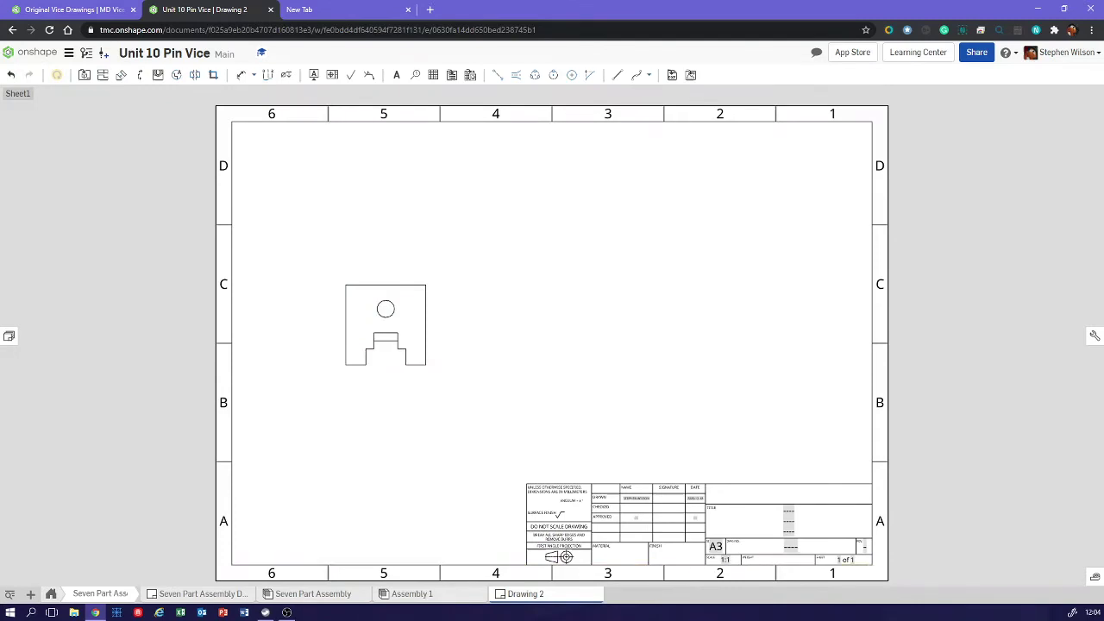
# Open the Seven Part Assembly and examine the complete vice from its left and right sides and from below
pyautogui.click(313, 594)
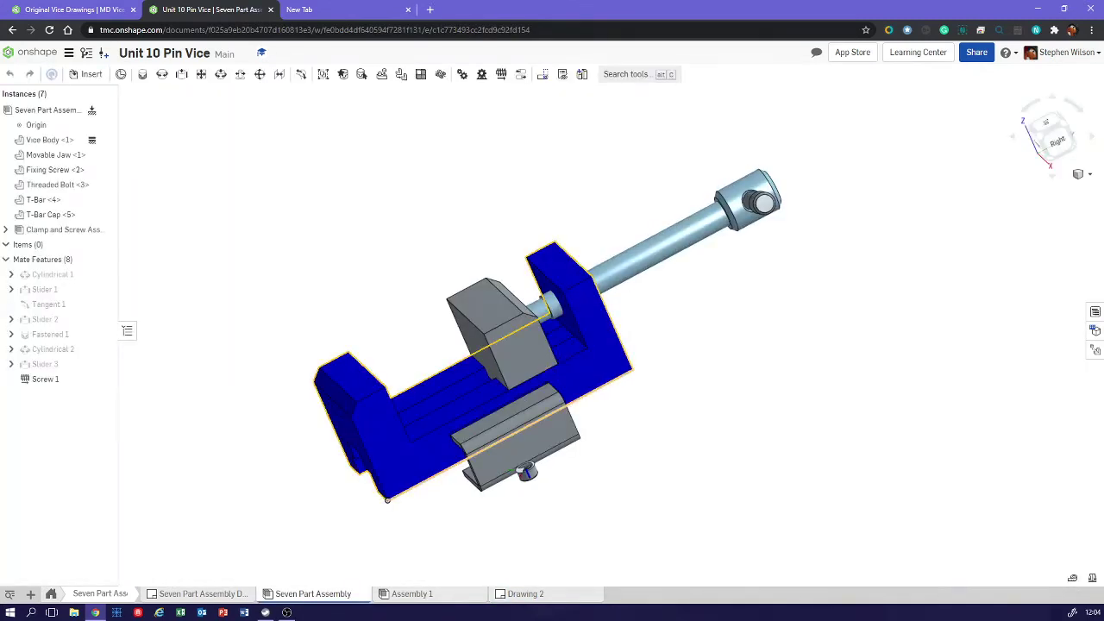
pyautogui.moveTo(517, 388); pyautogui.dragTo(828, 376, button='right')
pyautogui.press('f')
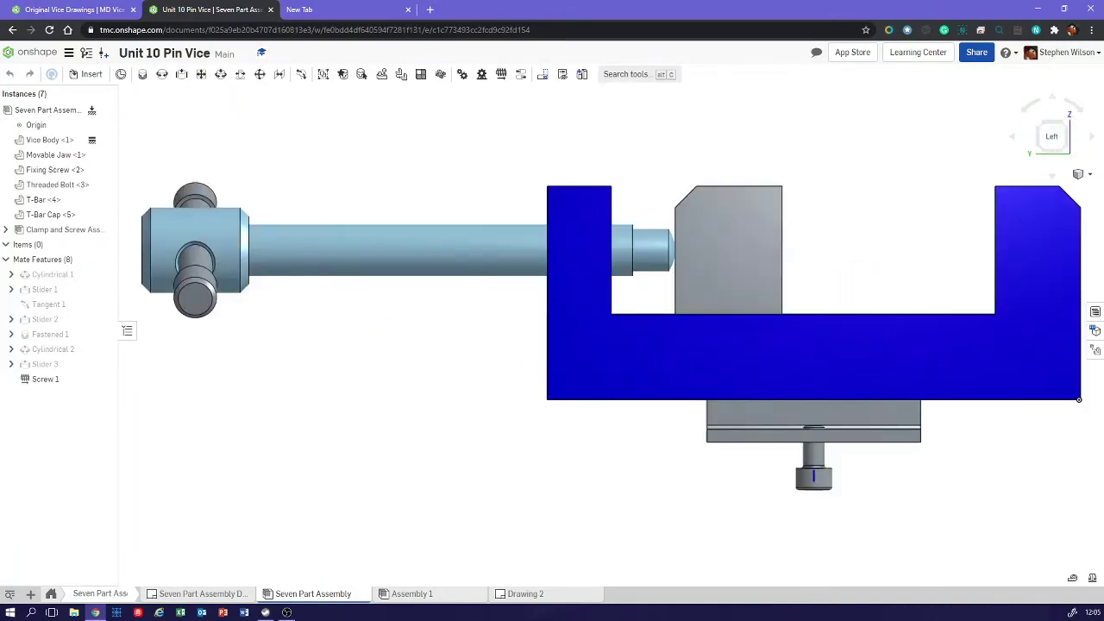
pyautogui.moveTo(828, 376); pyautogui.dragTo(483, 380, button='right')
pyautogui.click(1052, 138)
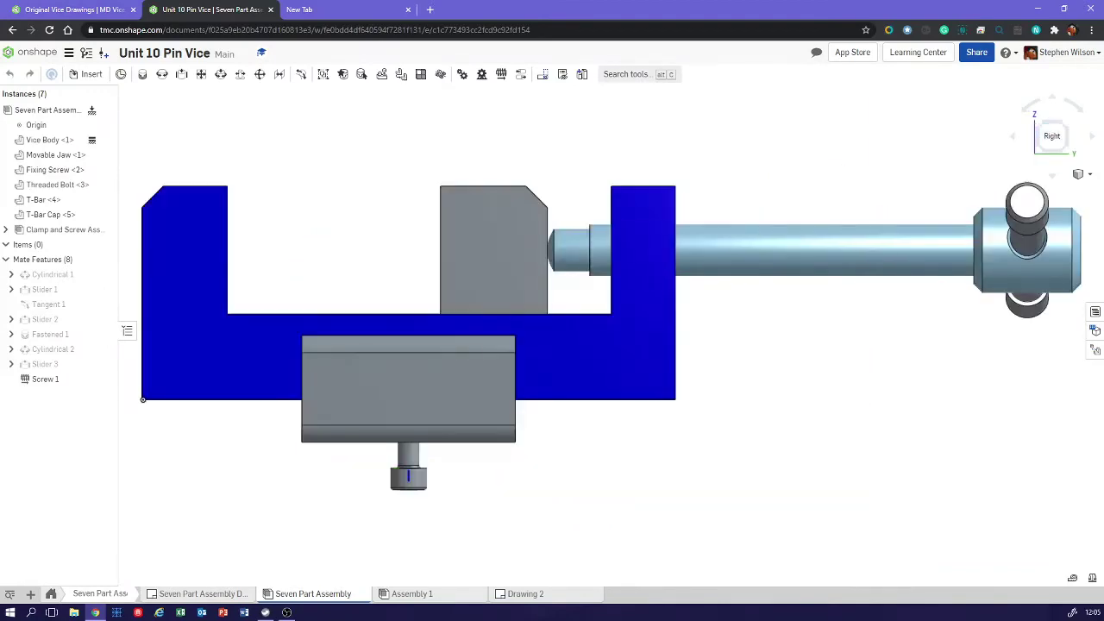
pyautogui.moveTo(552, 362); pyautogui.dragTo(605, 348, button='middle')
pyautogui.moveTo(552, 448); pyautogui.dragTo(448, 328, button='right')
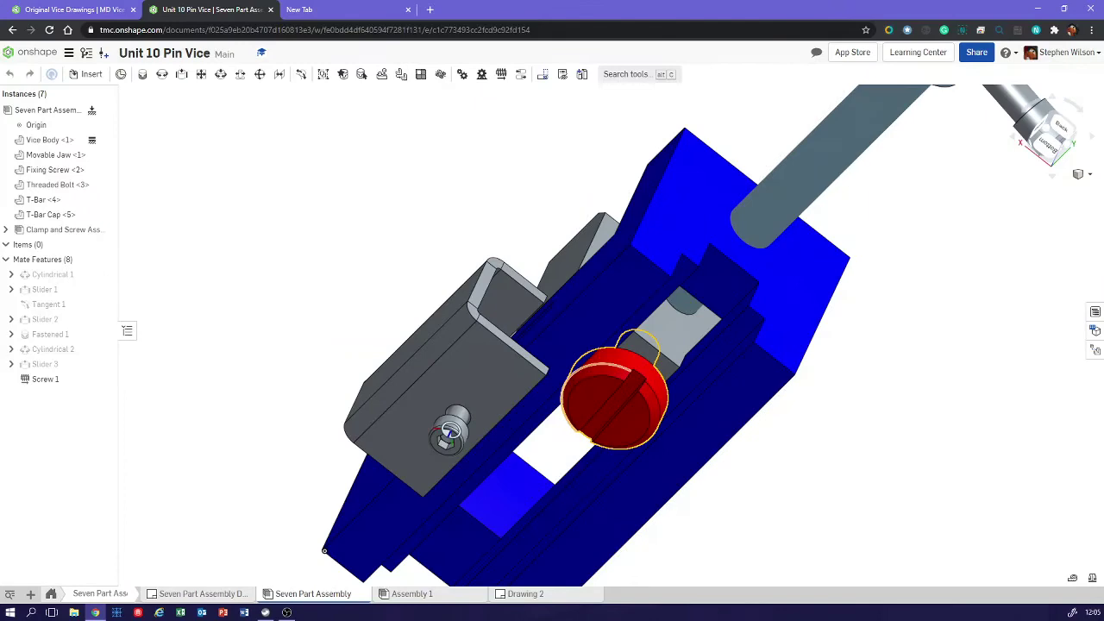
pyautogui.moveTo(742, 466); pyautogui.dragTo(849, 539, button='right')
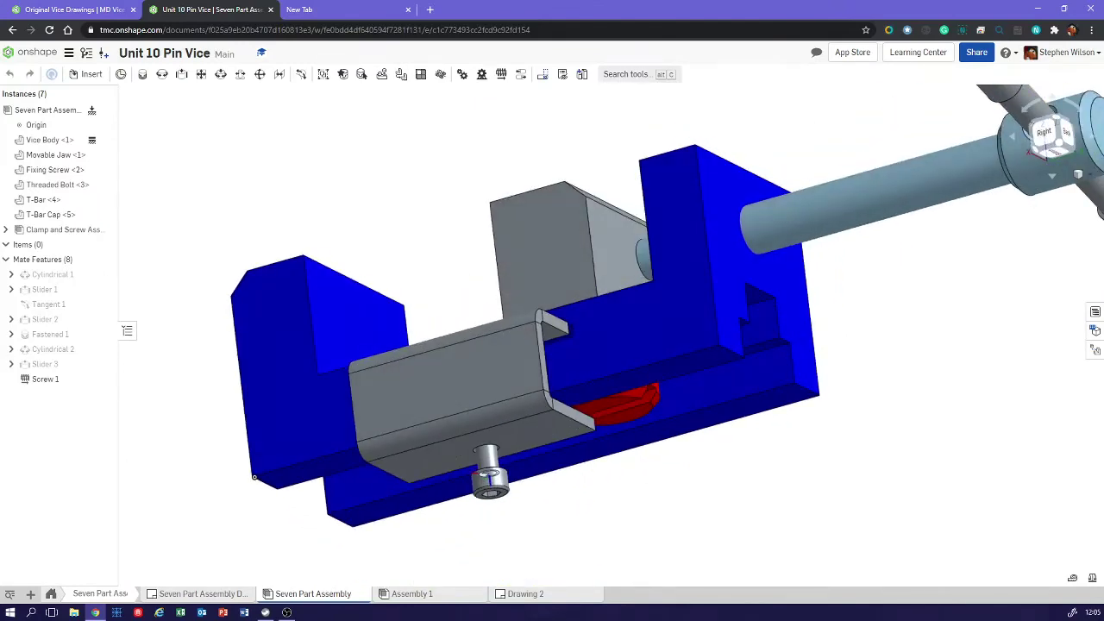
# Create a lengthwise section view through the vice parallel to the body's side face, with the section plane offset -27.5 mm
pyautogui.click(1087, 174)
pyautogui.click(1029, 380)
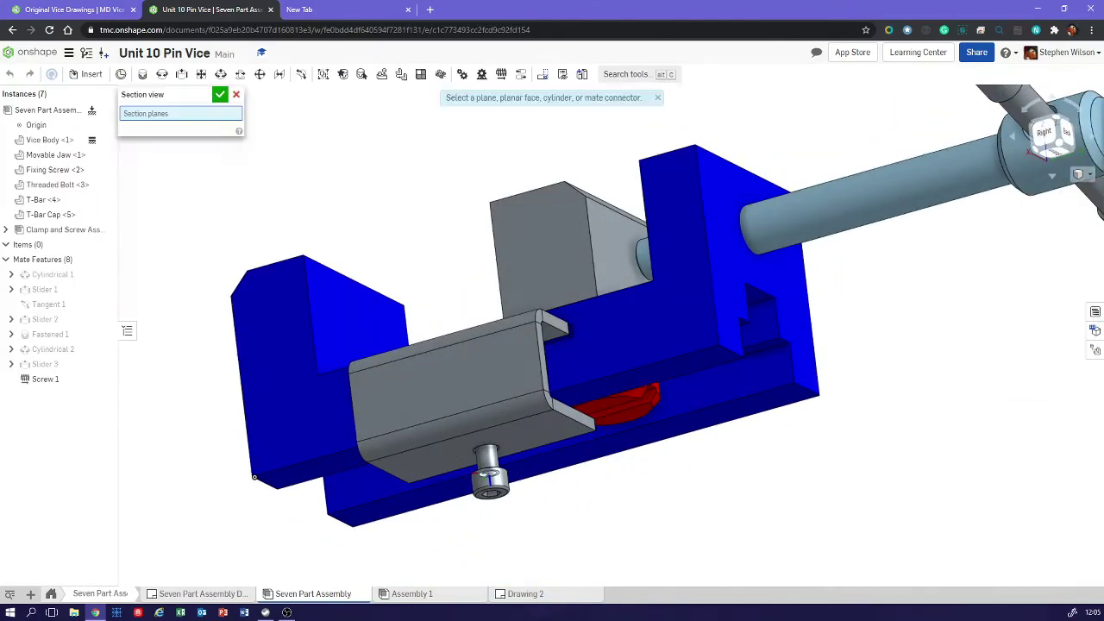
pyautogui.click(714, 345)
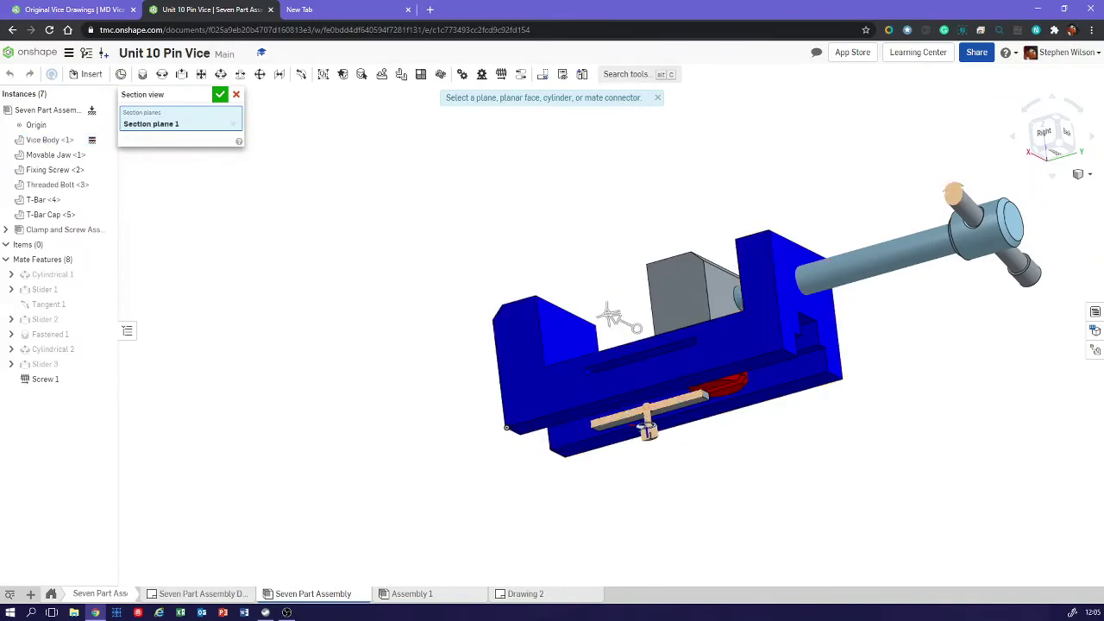
pyautogui.moveTo(609, 314); pyautogui.dragTo(651, 336)
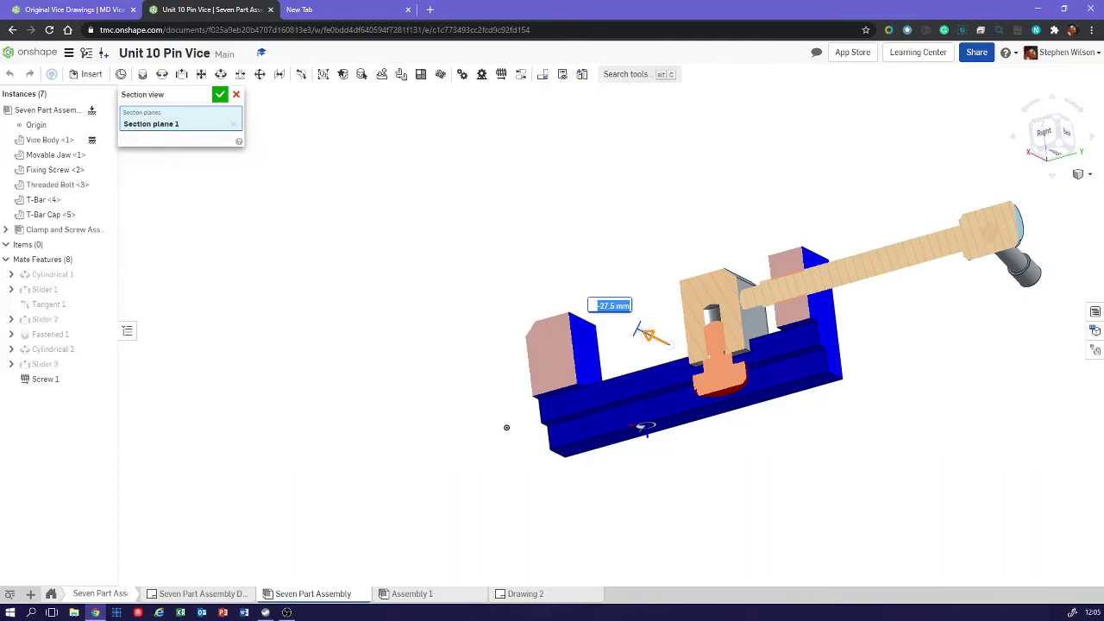
pyautogui.click(641, 330)
pyautogui.moveTo(641, 333); pyautogui.dragTo(675, 354, button='right')
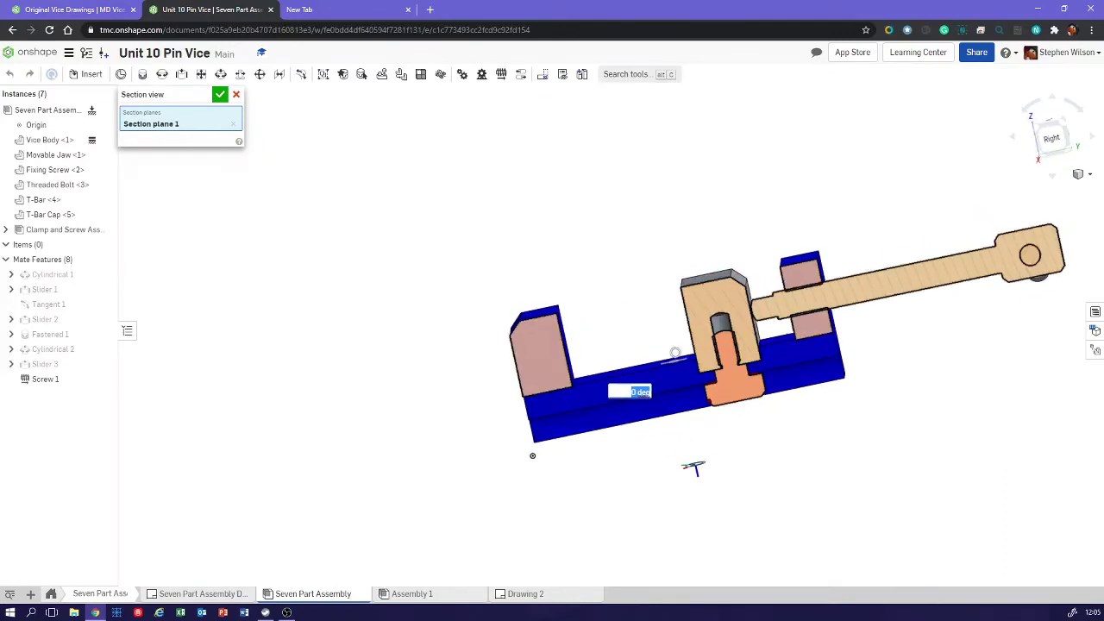
pyautogui.press('Return')
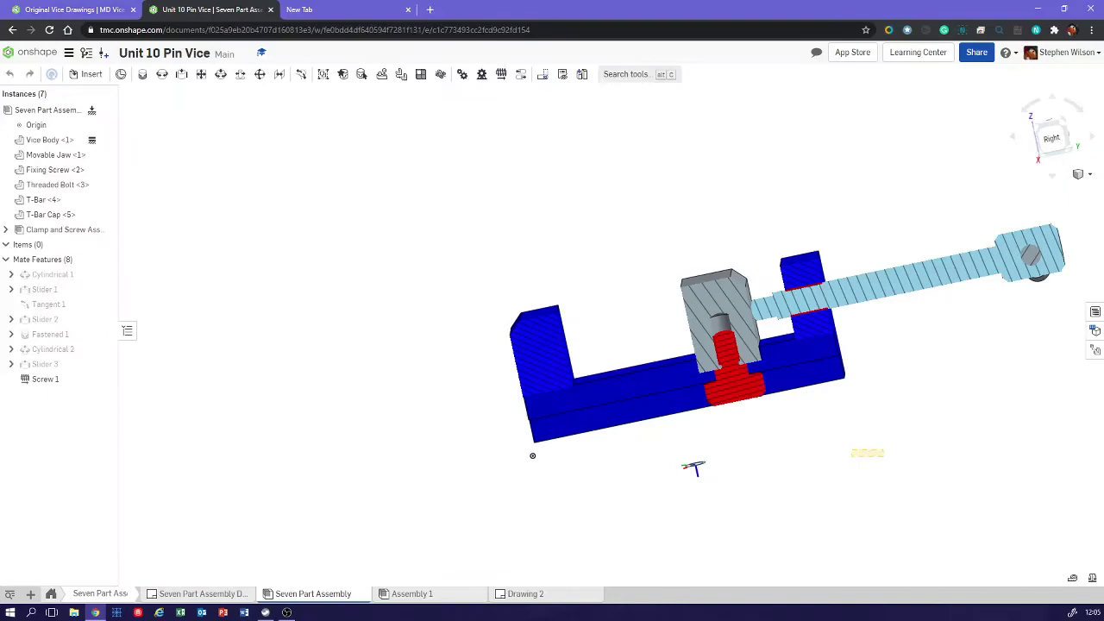
pyautogui.moveTo(676, 353); pyautogui.dragTo(660, 351, button='right')
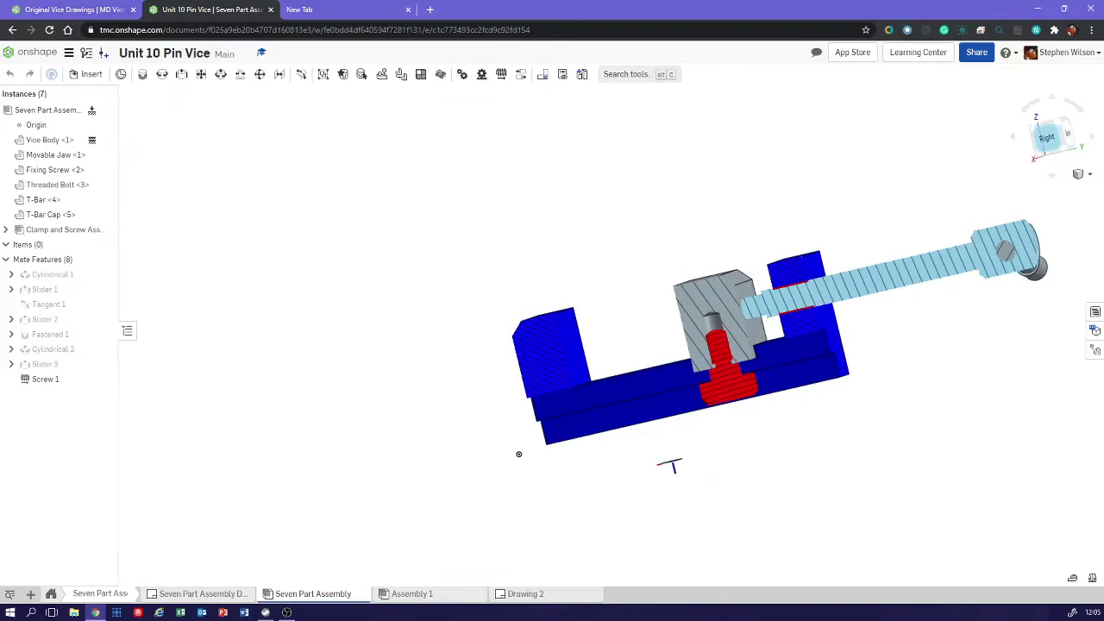
# Examine the sectioned vice square-on from its side and at an angle to see how the parts fit together
pyautogui.click(1046, 137)
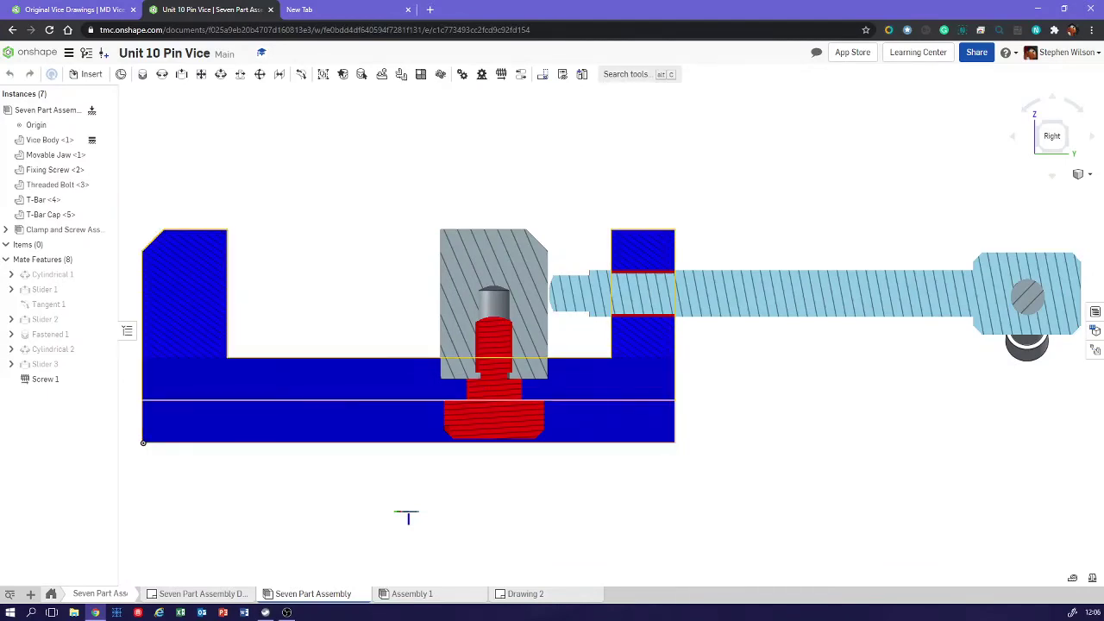
pyautogui.moveTo(518, 379); pyautogui.dragTo(406, 388, button='right')
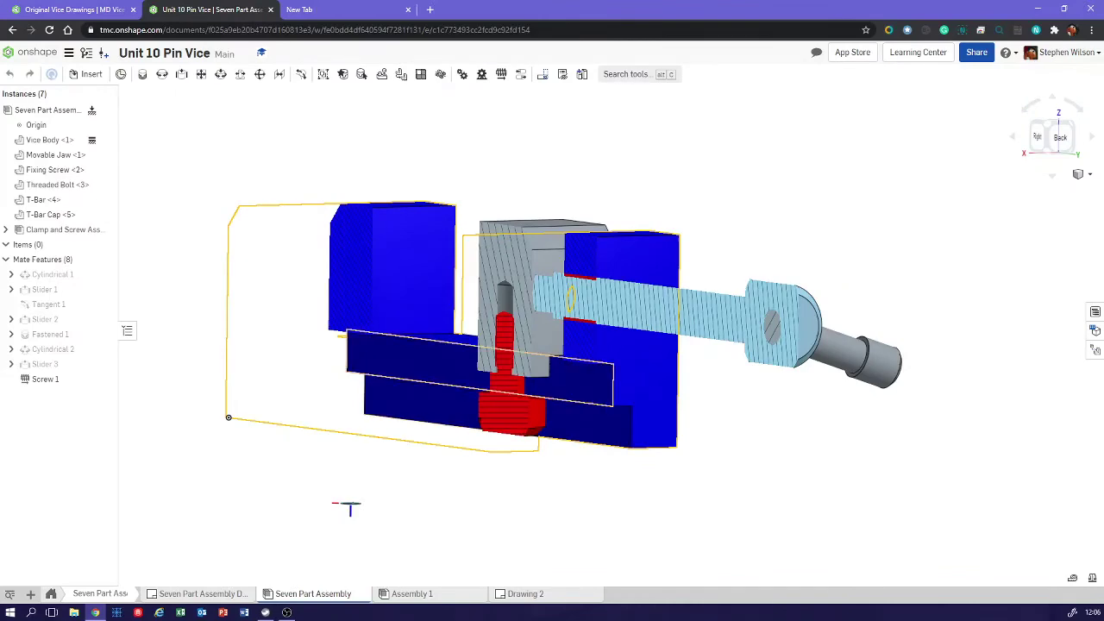
pyautogui.moveTo(349, 509); pyautogui.dragTo(476, 478, button='right')
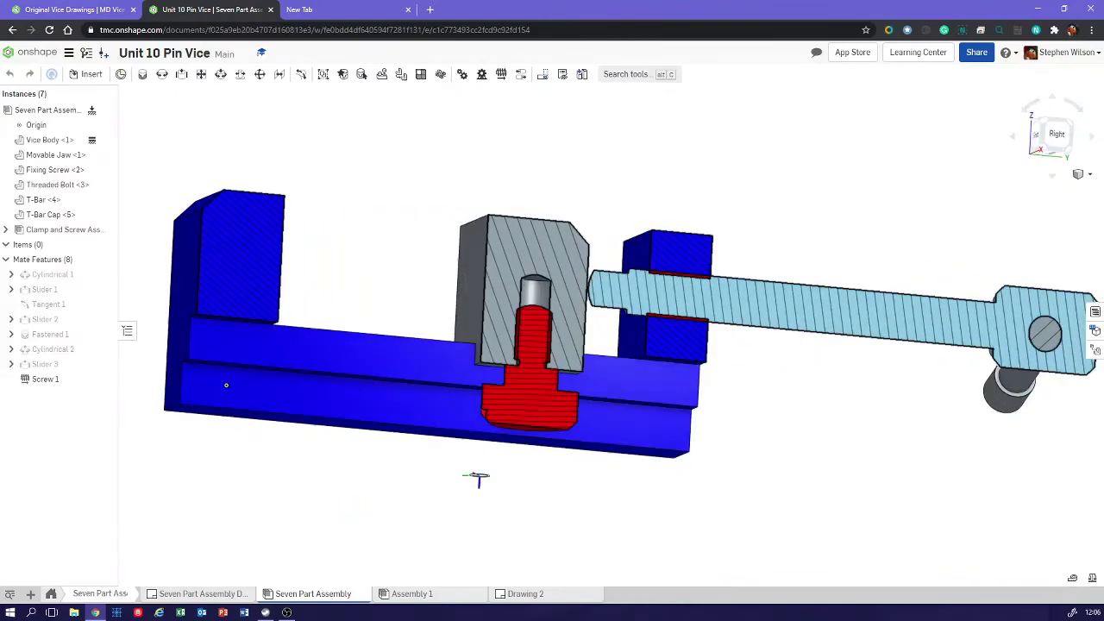
# In Drawing 2, create vertical section view A-A through the centre of the hole and place it beside the end view
pyautogui.click(525, 594)
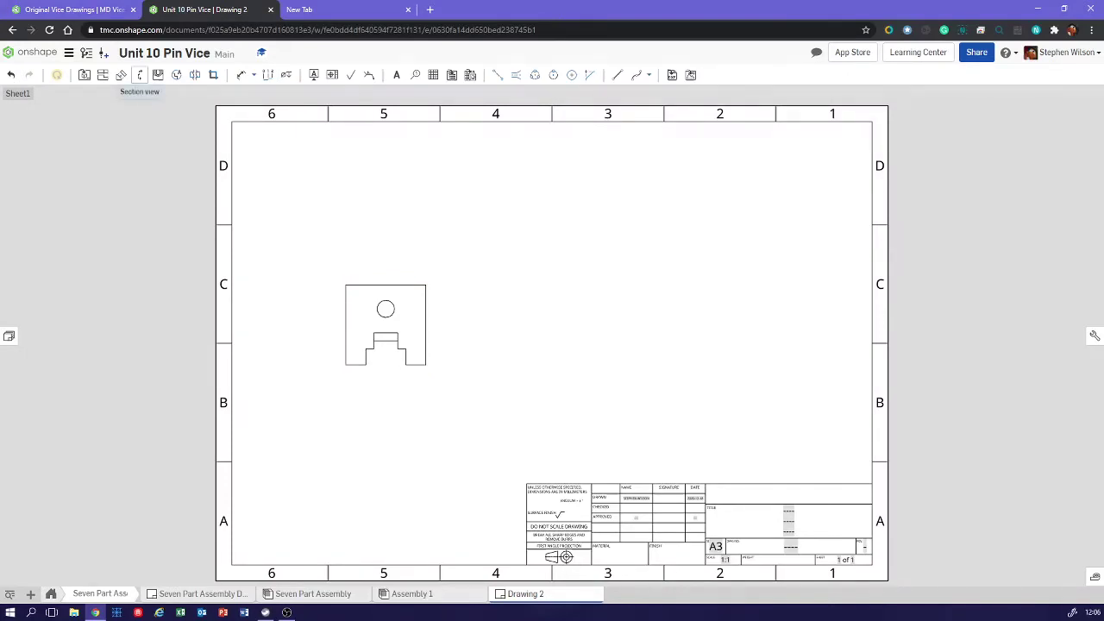
pyautogui.click(139, 75)
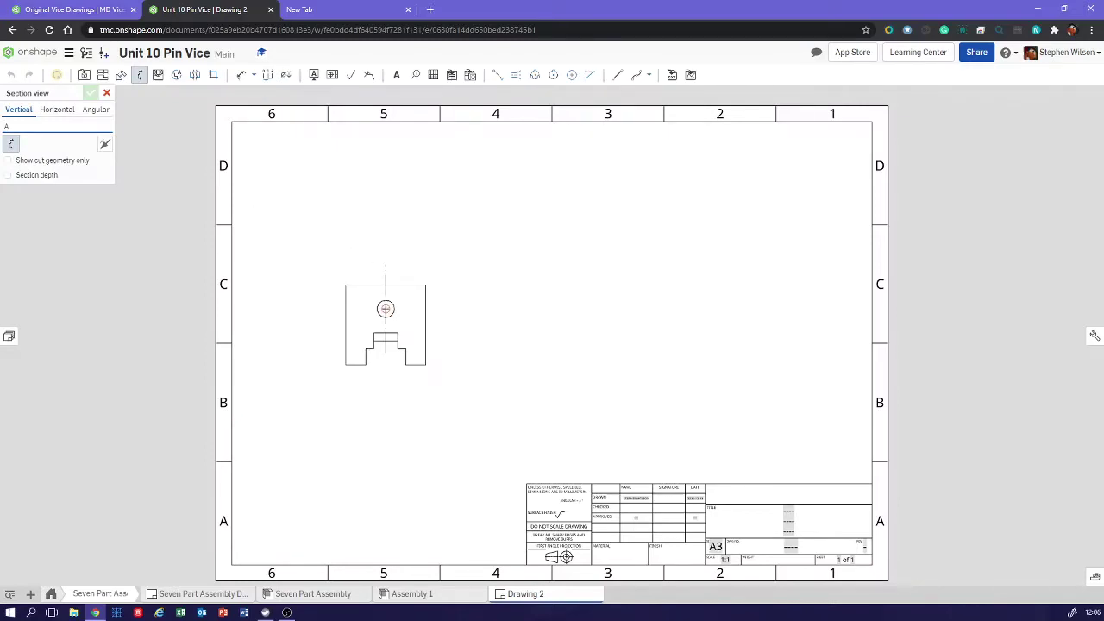
pyautogui.click(386, 309)
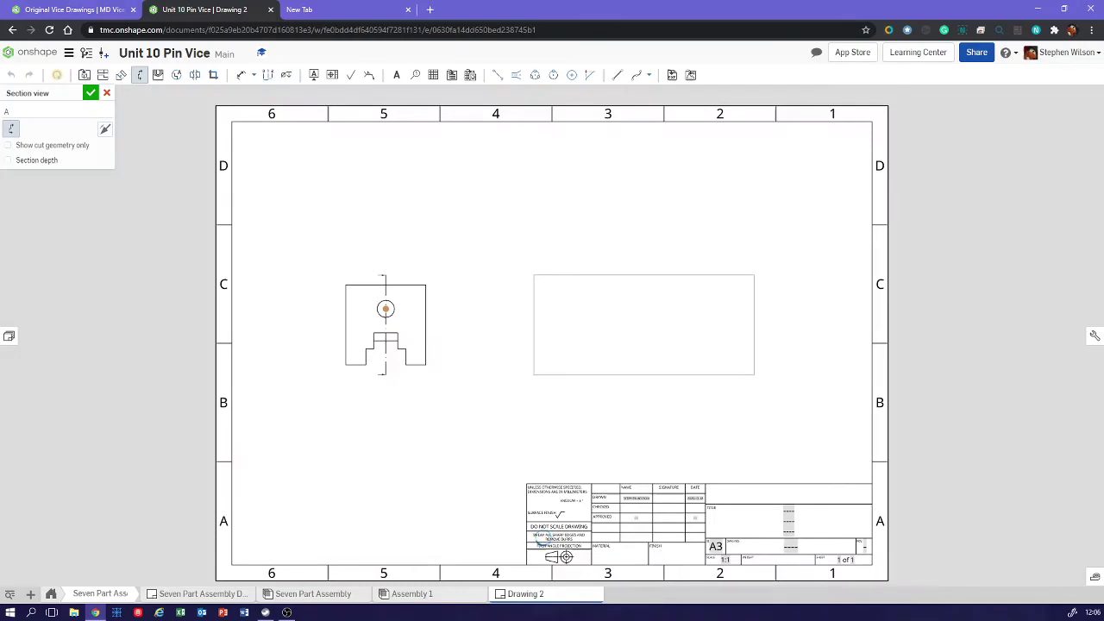
pyautogui.press('Return')
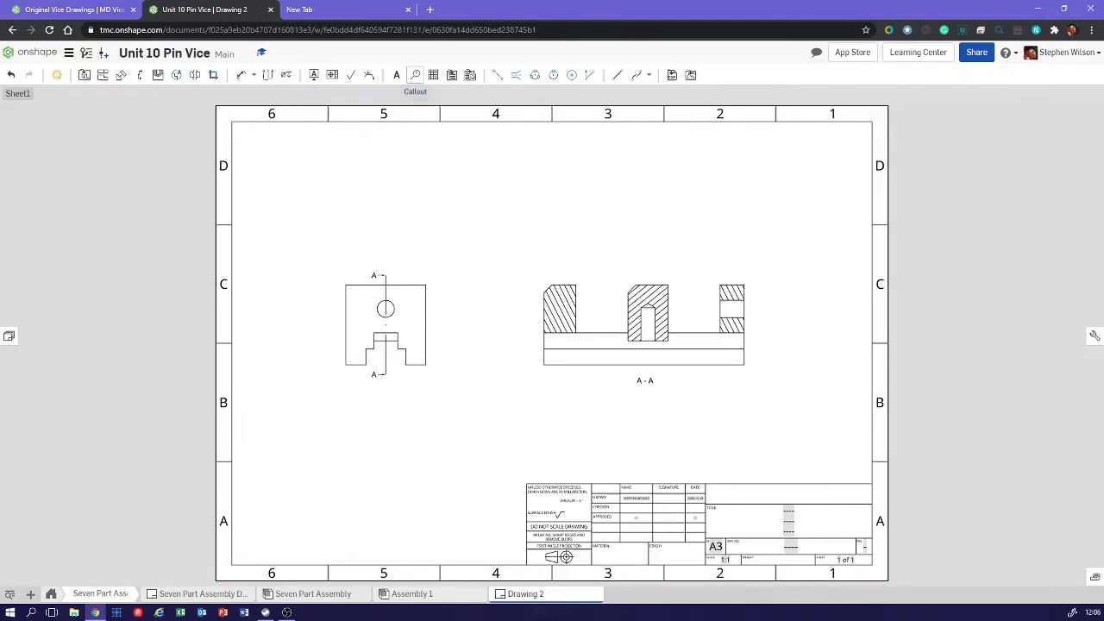
# Add circular Item No callouts to the end view's upper edge and to the fixed jaw's chamfered corner in section A-A
pyautogui.click(415, 75)
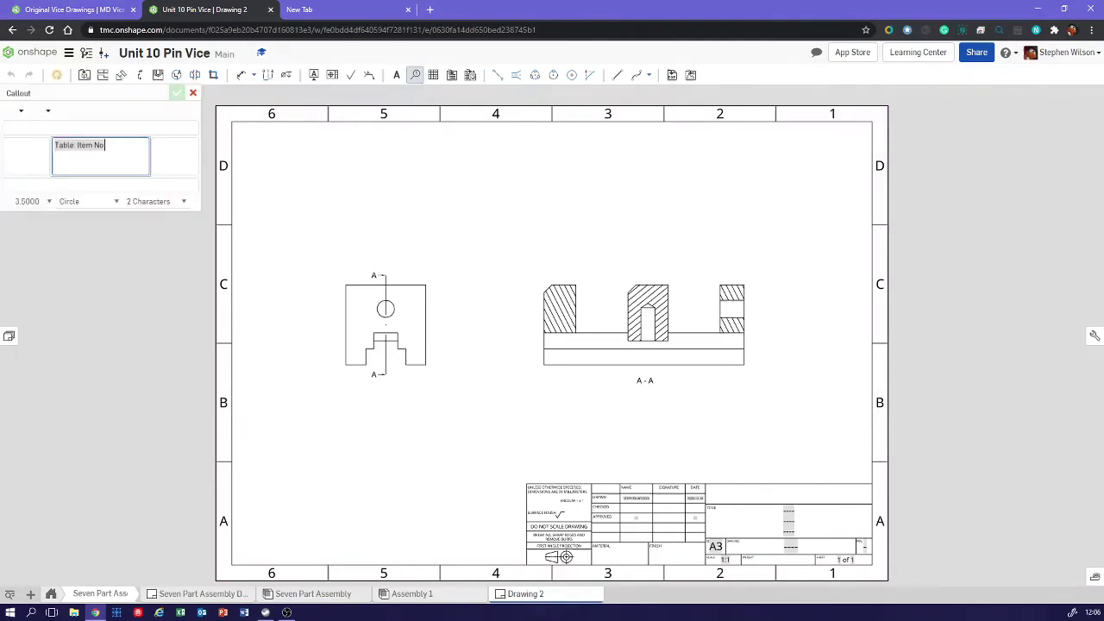
pyautogui.click(410, 284)
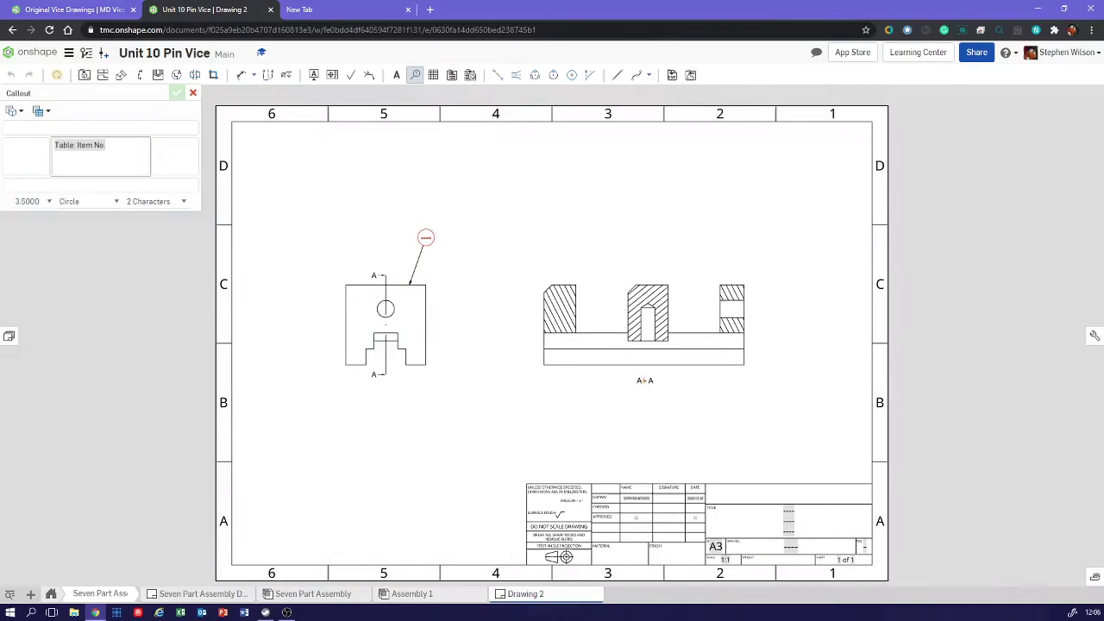
pyautogui.click(426, 237)
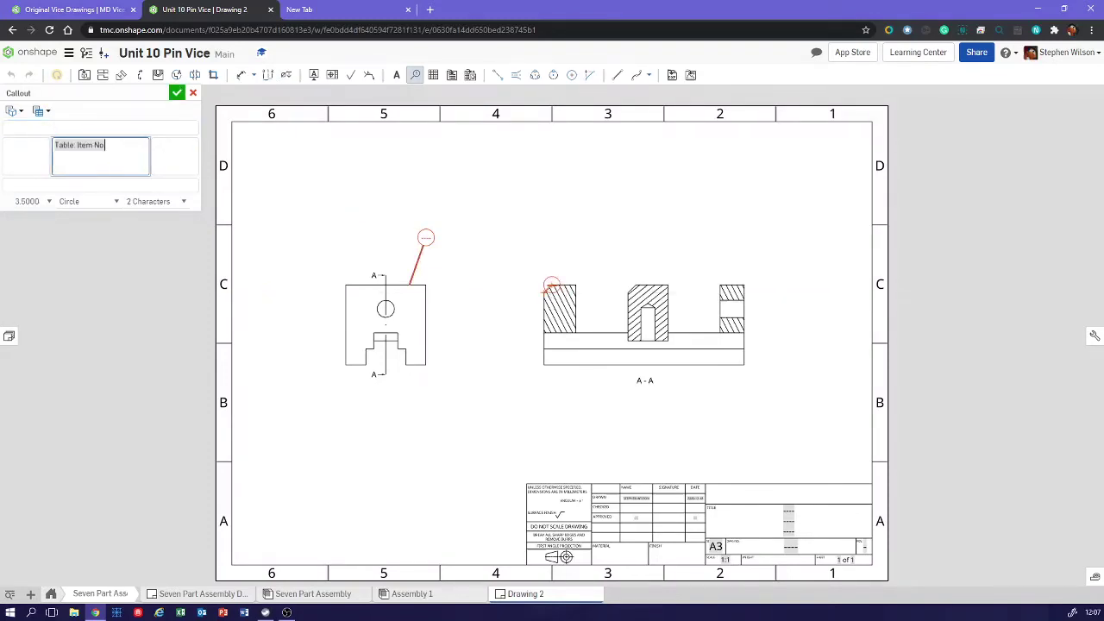
pyautogui.click(552, 285)
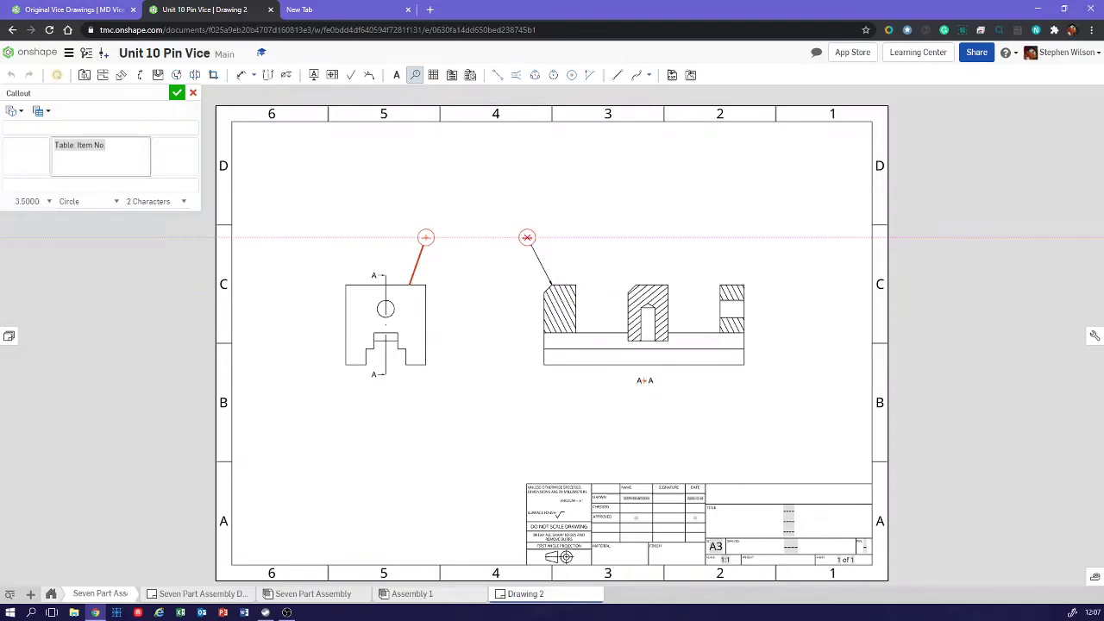
pyautogui.click(527, 237)
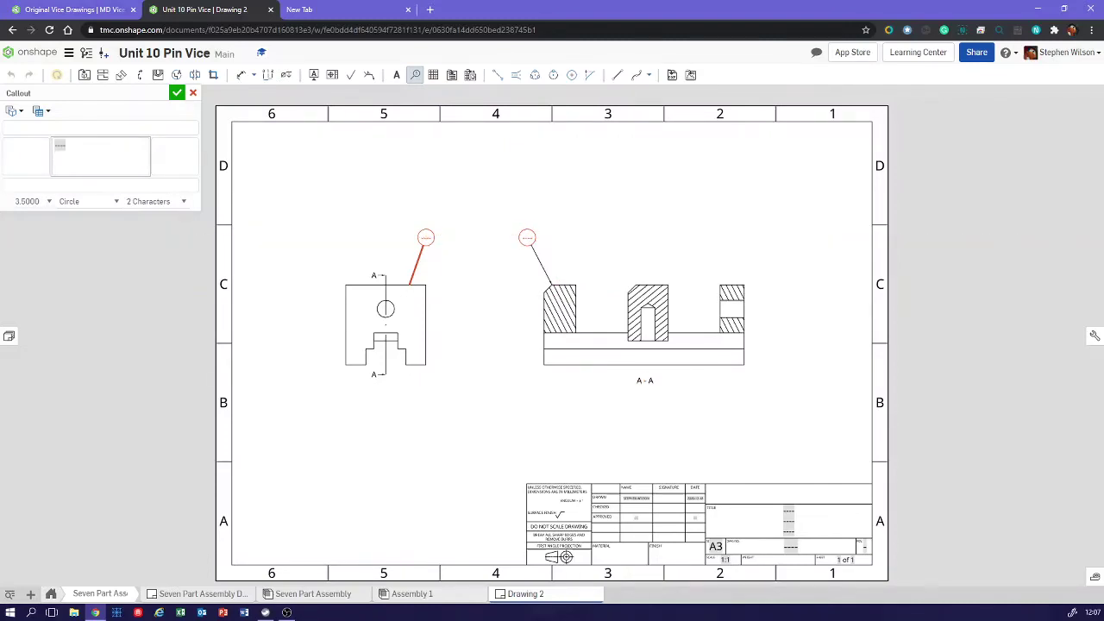
pyautogui.click(66, 145)
pyautogui.click(174, 147)
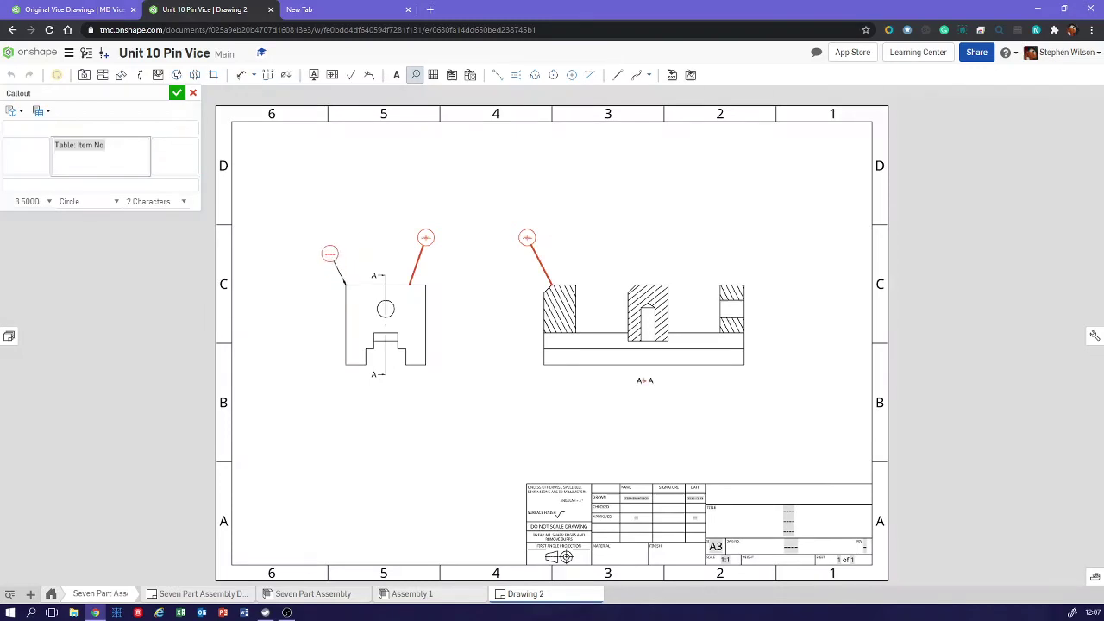
pyautogui.press('Escape')
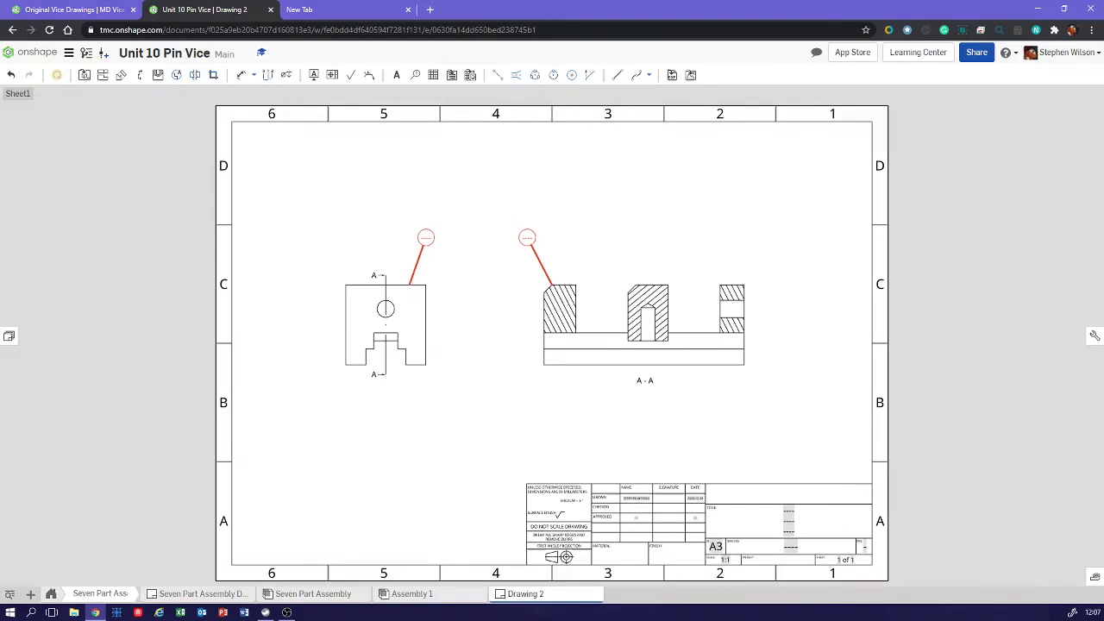
# Move both views lower on the sheet into zone B, with section A-A closer to the end view
pyautogui.moveTo(552, 344); pyautogui.dragTo(534, 360, button='middle')
pyautogui.moveTo(626, 342); pyautogui.dragTo(622, 344)
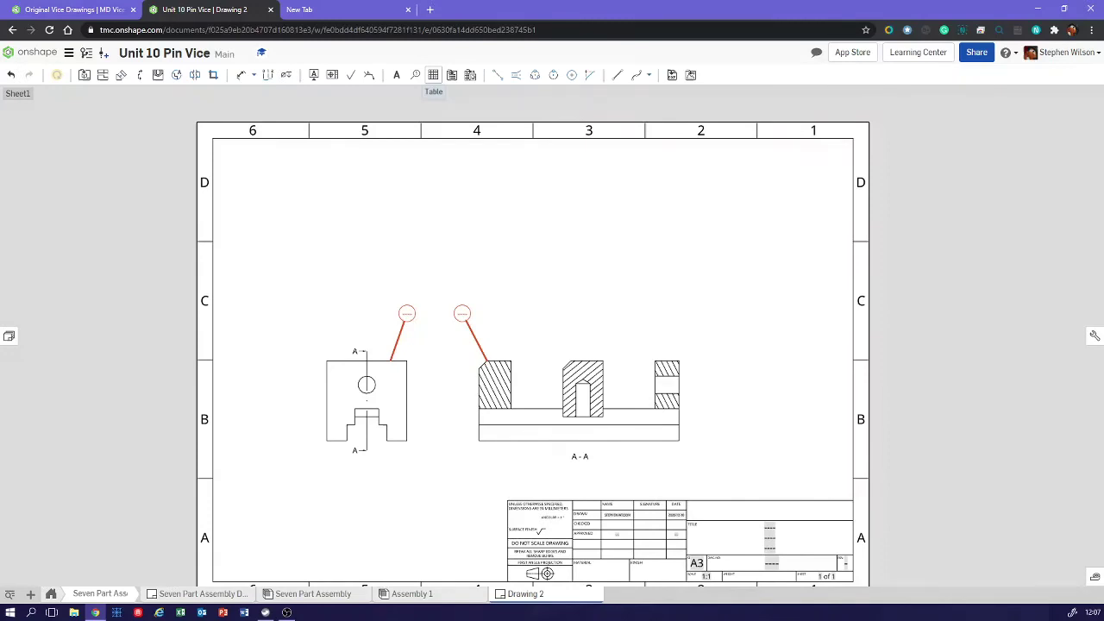
pyautogui.click(433, 75)
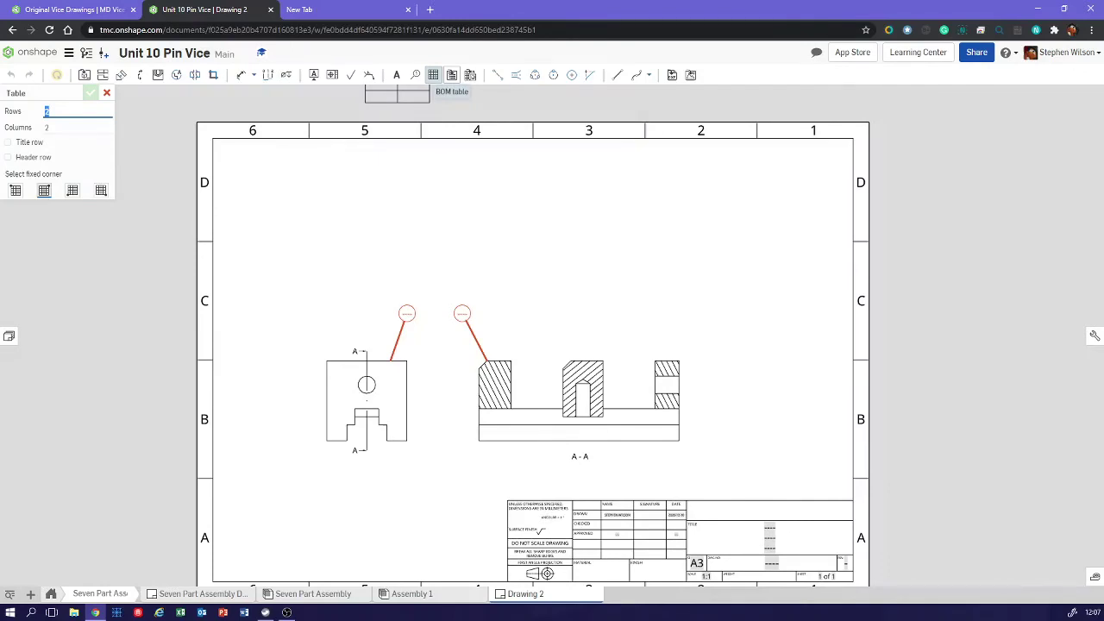
pyautogui.click(451, 75)
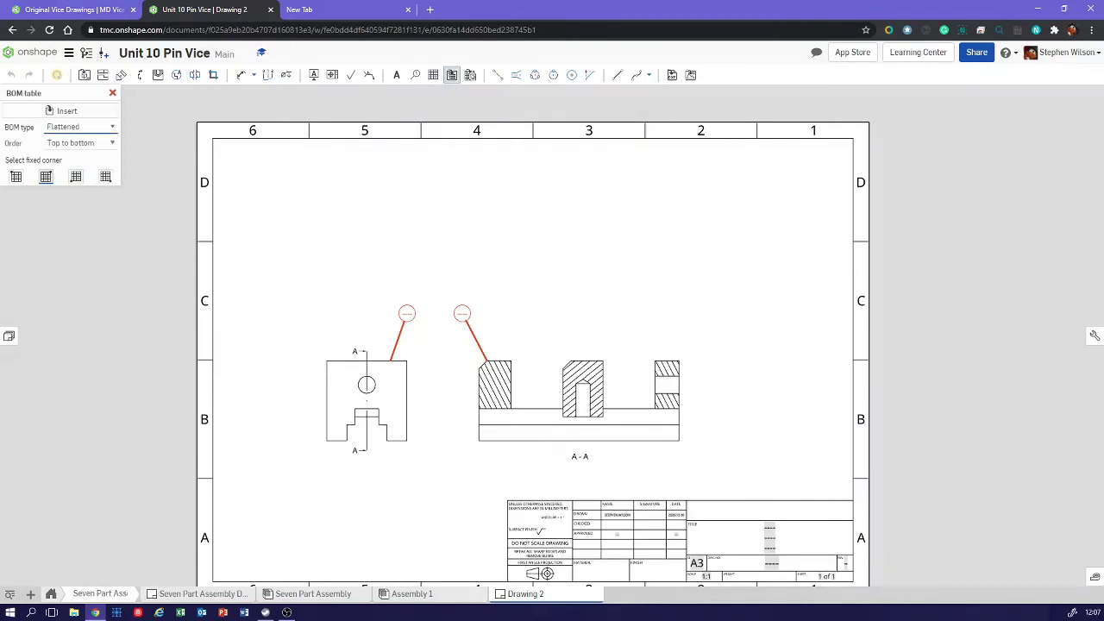
pyautogui.press('Escape')
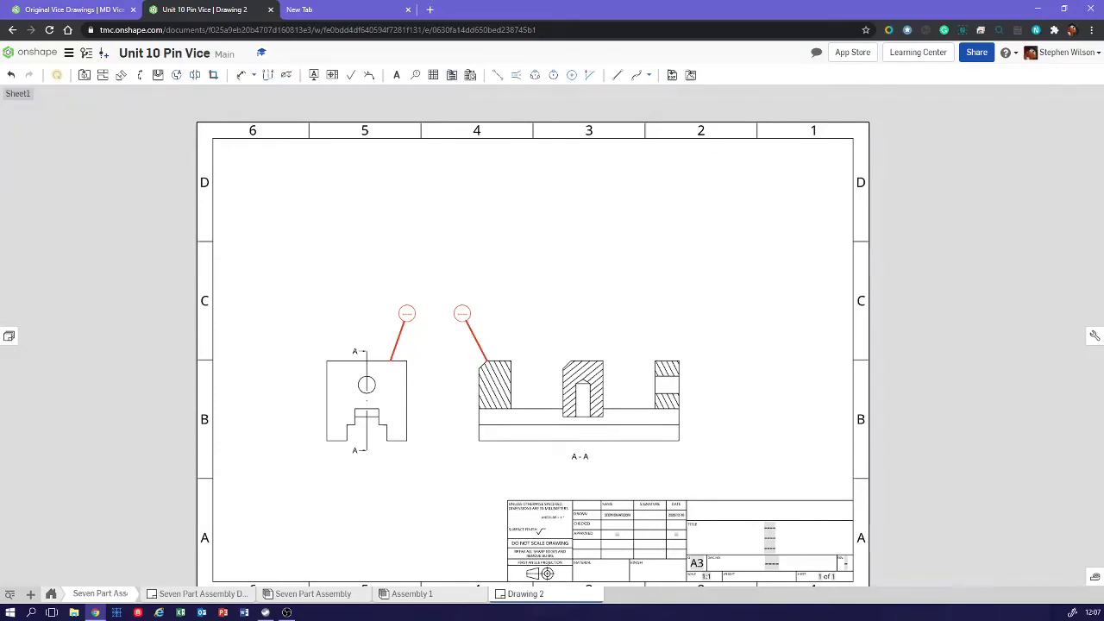
# Insert the assembly's BOM table and fix its corner to the upper-right corner of the drawing frame in zone D1
pyautogui.click(451, 75)
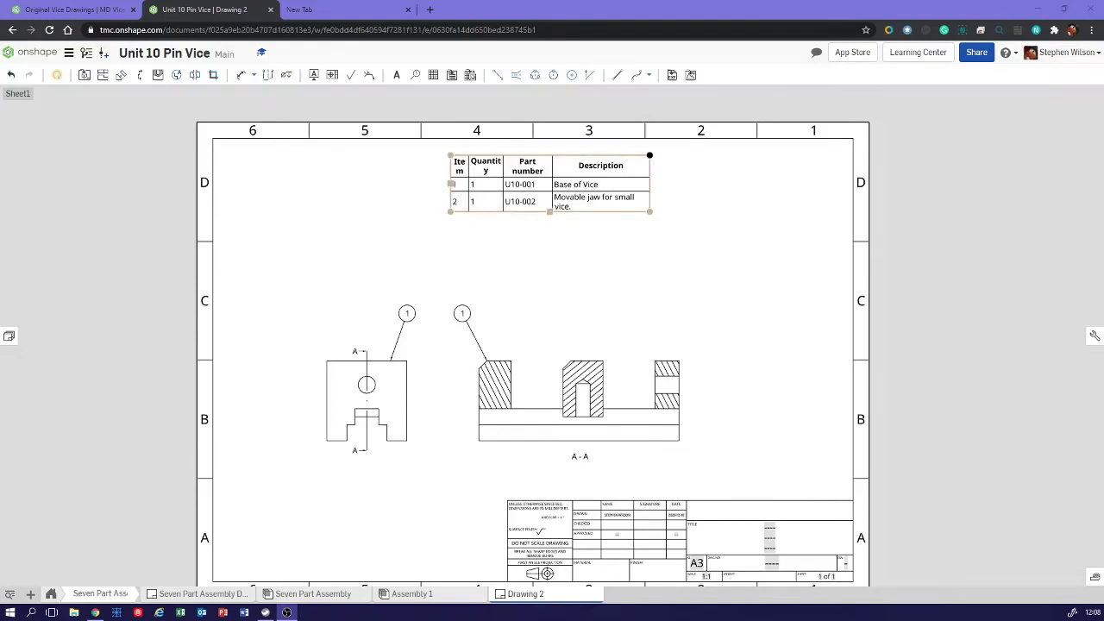
pyautogui.click(549, 183)
pyautogui.moveTo(649, 155); pyautogui.dragTo(853, 138)
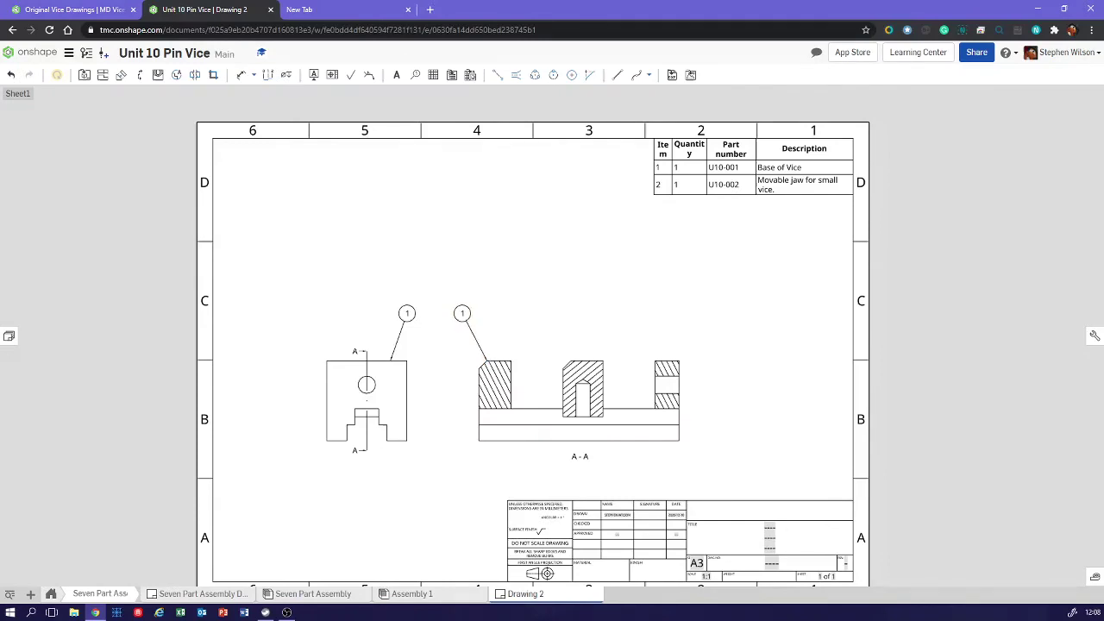
# Add a circular callout for item 2 to the movable jaw's upper edge in section A-A
pyautogui.click(415, 75)
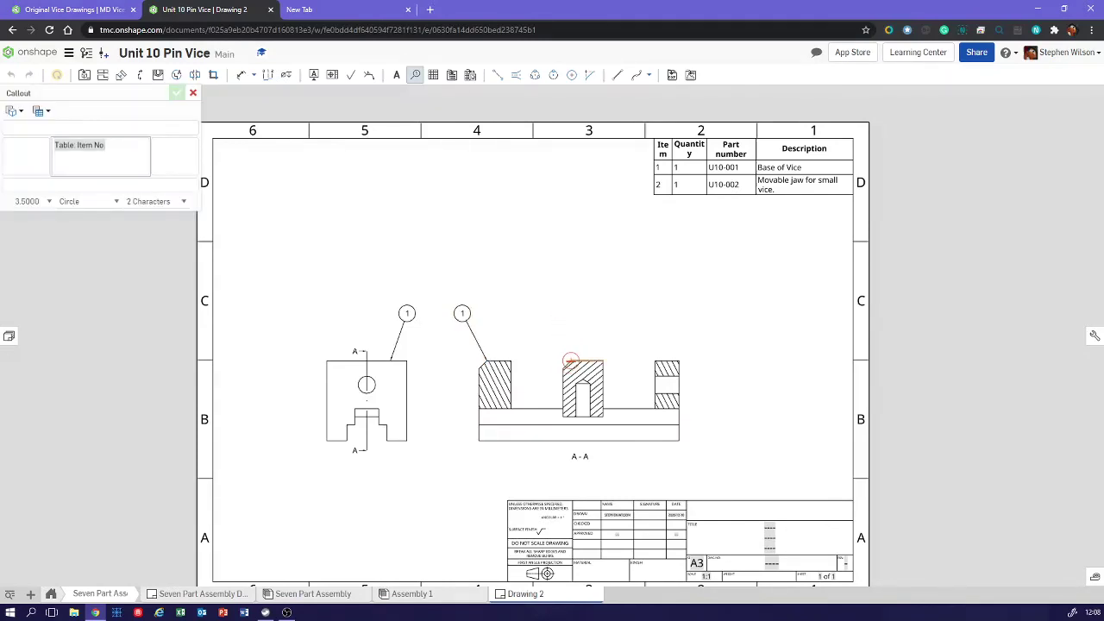
pyautogui.click(570, 361)
pyautogui.write('2')
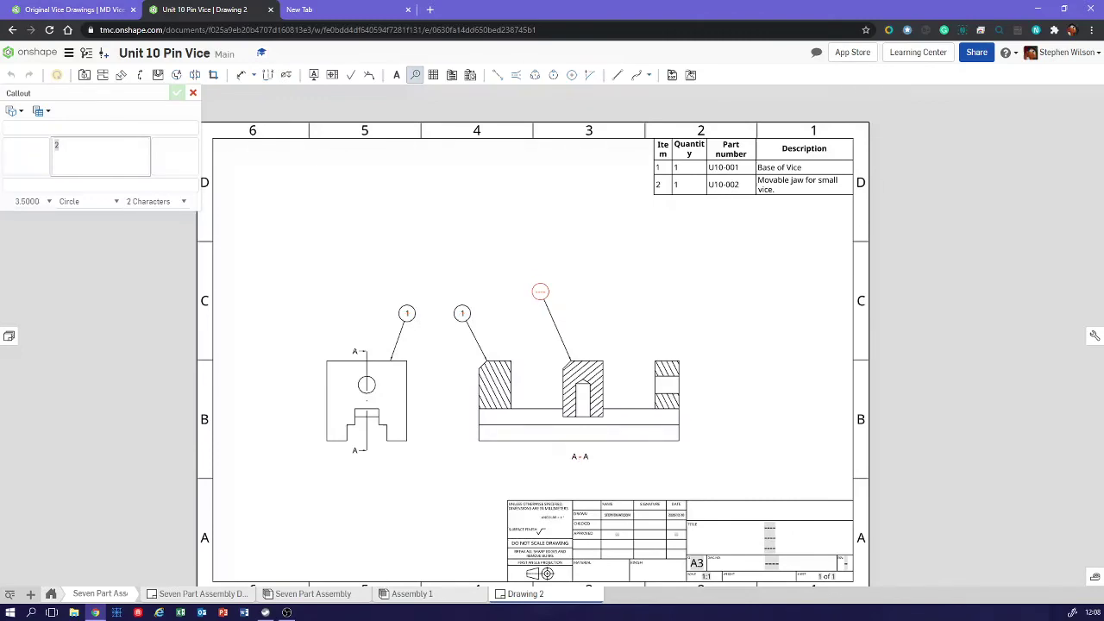
pyautogui.click(540, 292)
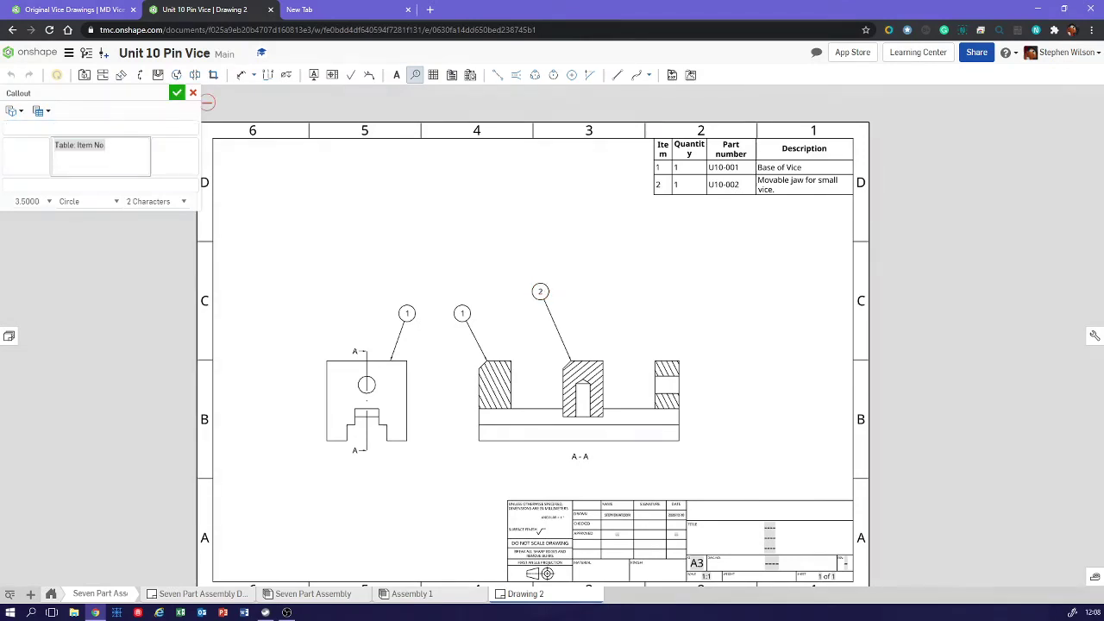
pyautogui.click(177, 92)
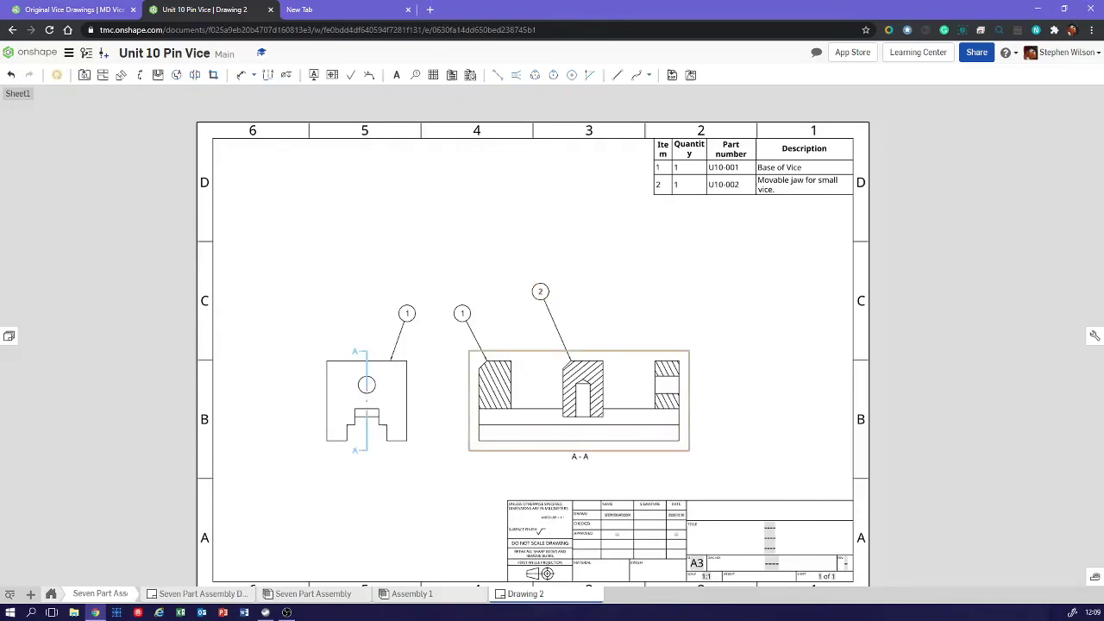
pyautogui.click(753, 166)
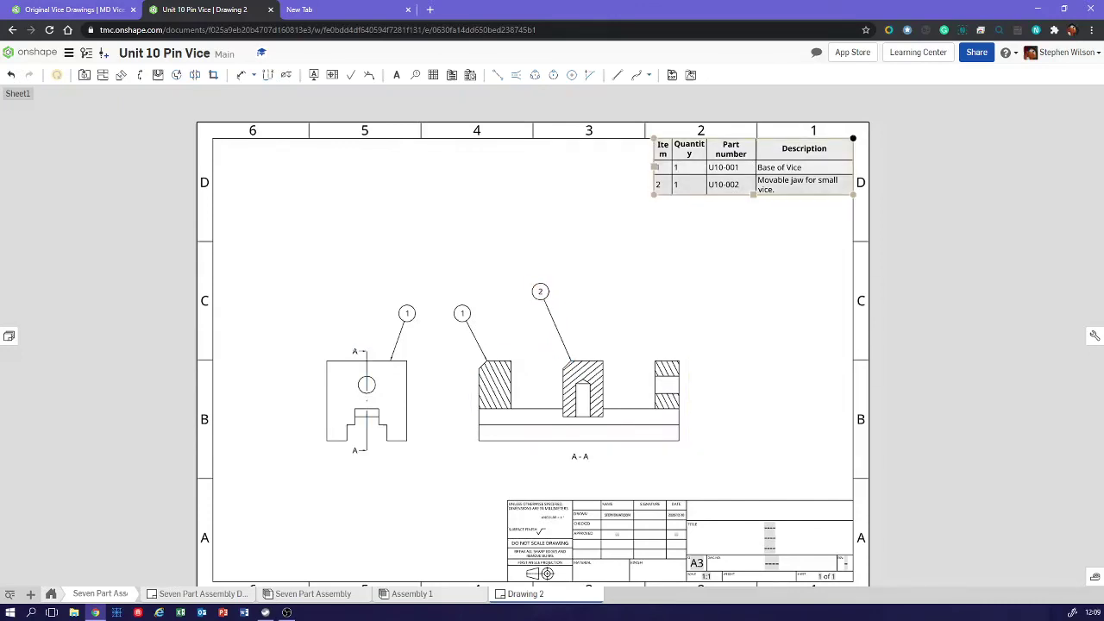
pyautogui.press('Escape')
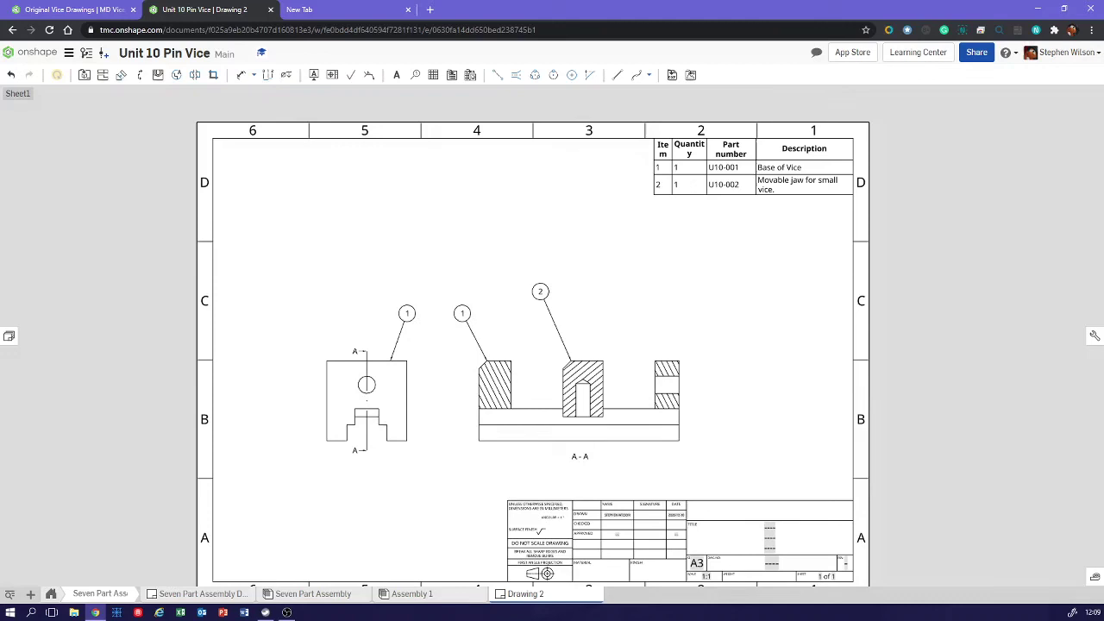
# Open the Vice Body part studio inside the document's Vice Body folder
pyautogui.moveTo(313, 594)
pyautogui.click(51, 594)
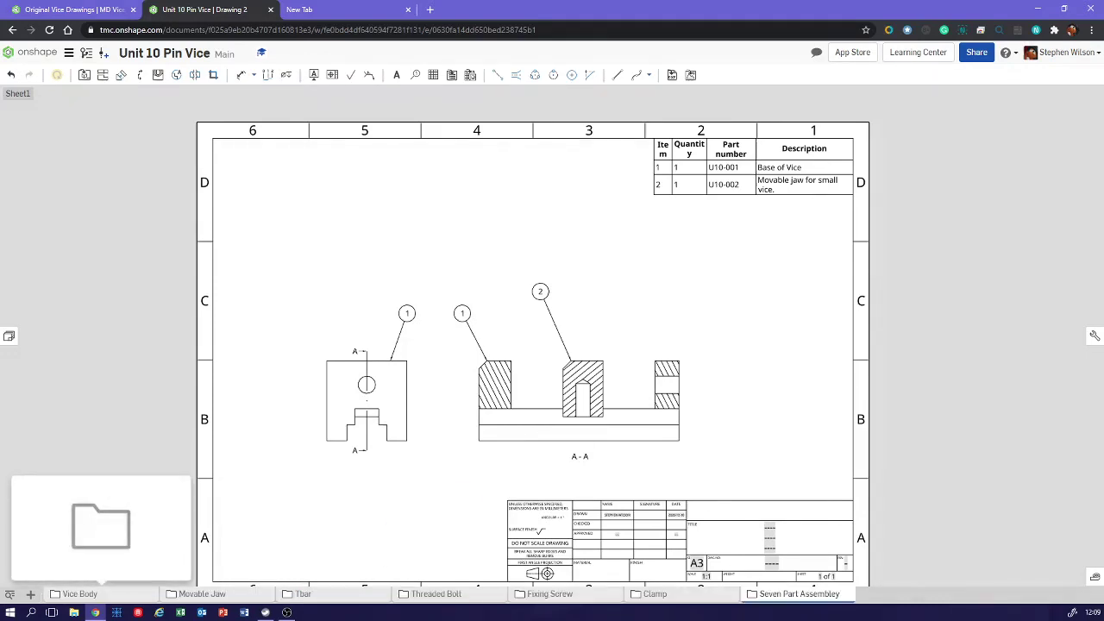
pyautogui.click(101, 594)
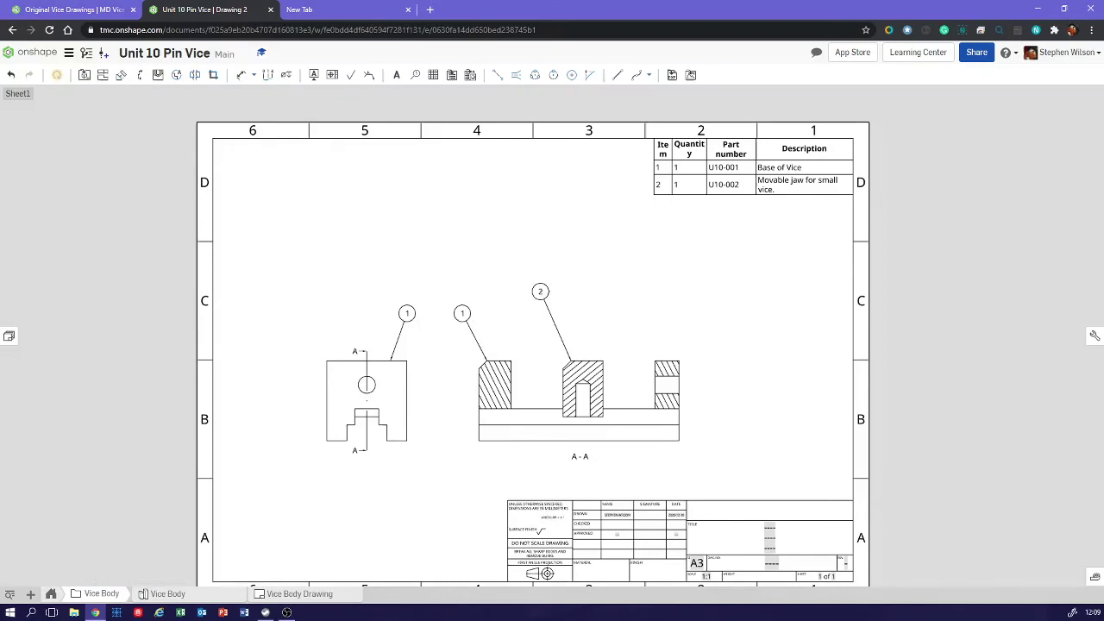
pyautogui.click(167, 593)
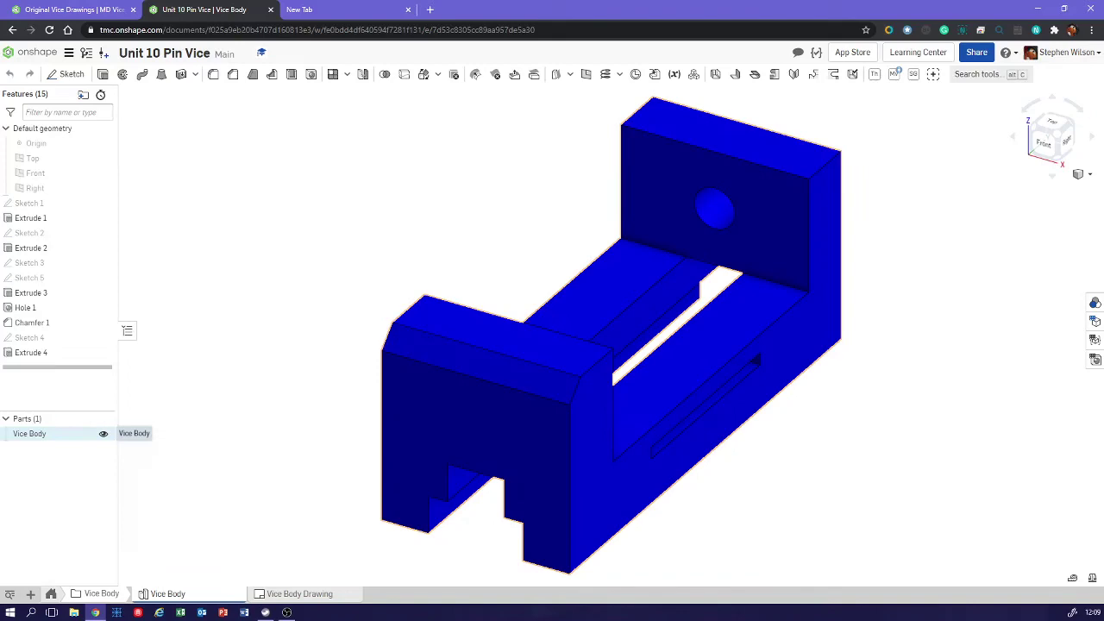
# Review the Vice Body part's properties, including its name, description, part number and revision, and close them without changes
pyautogui.rightClick(39, 433)
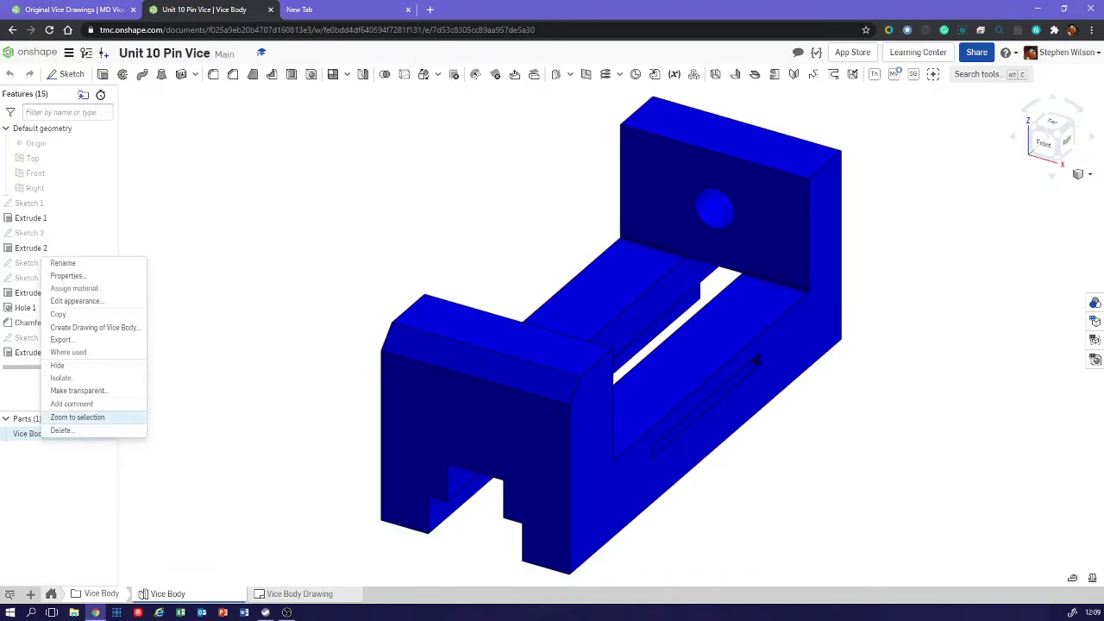
pyautogui.click(67, 275)
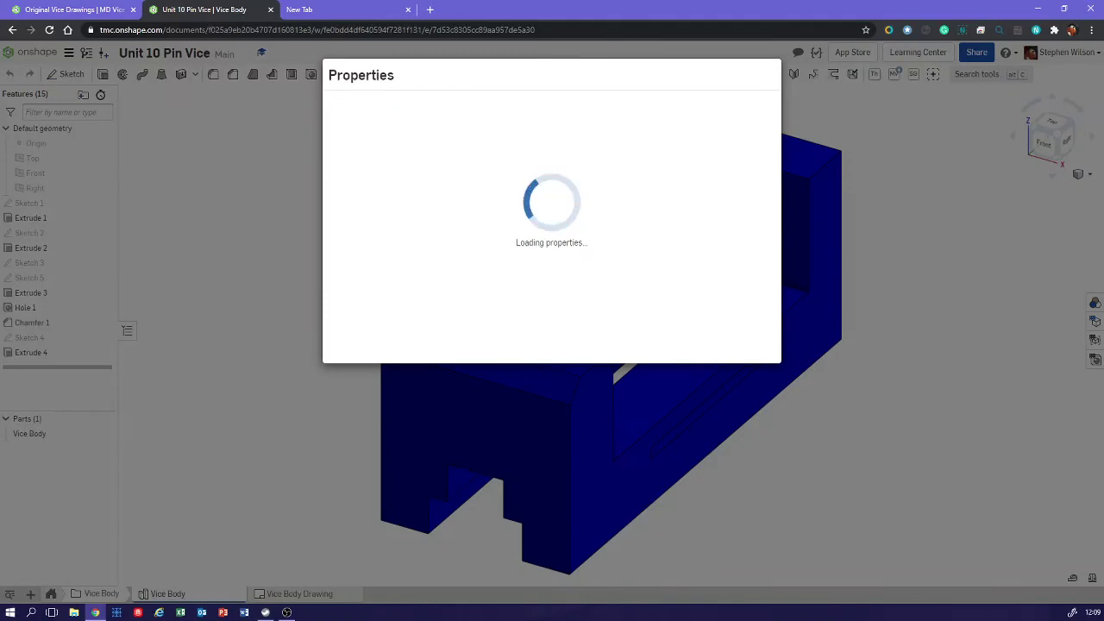
pyautogui.click(374, 144)
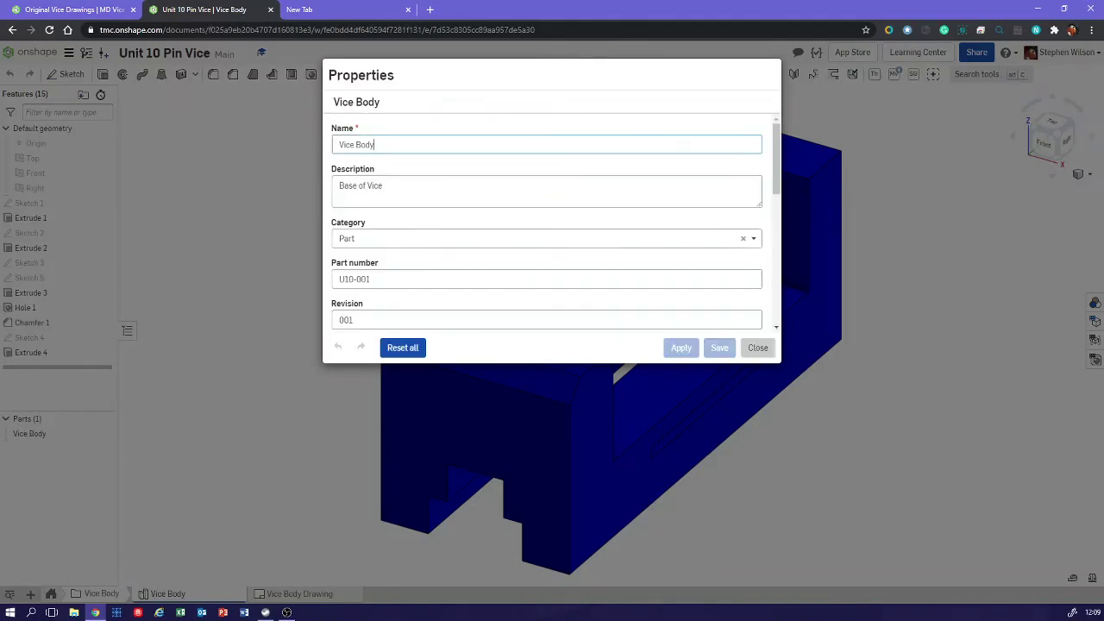
pyautogui.click(383, 185)
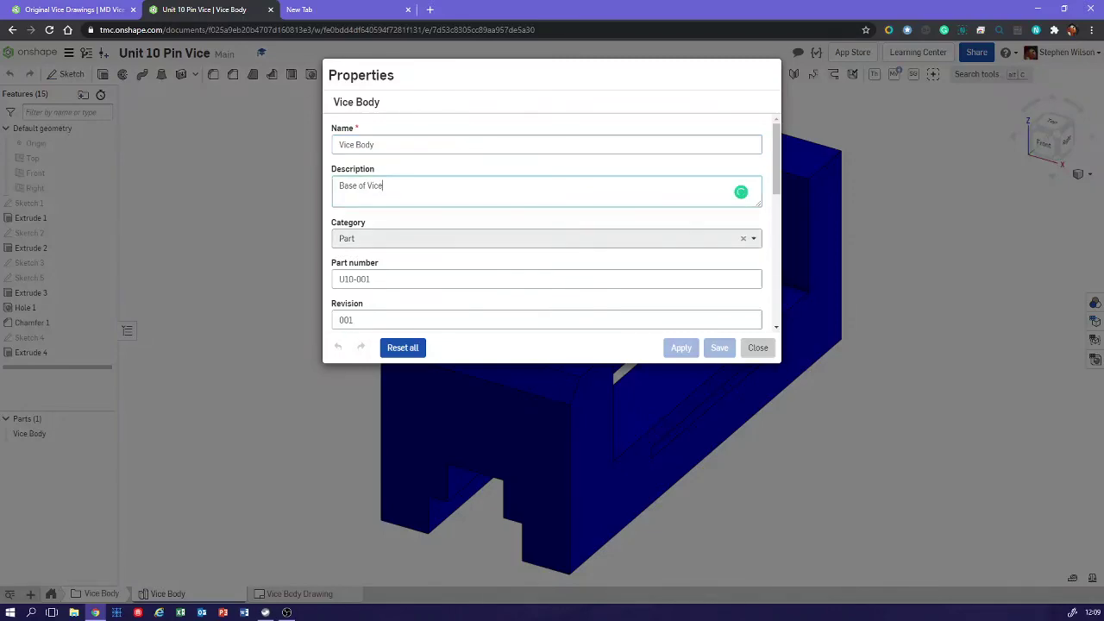
pyautogui.scroll(-1, 547, 238)
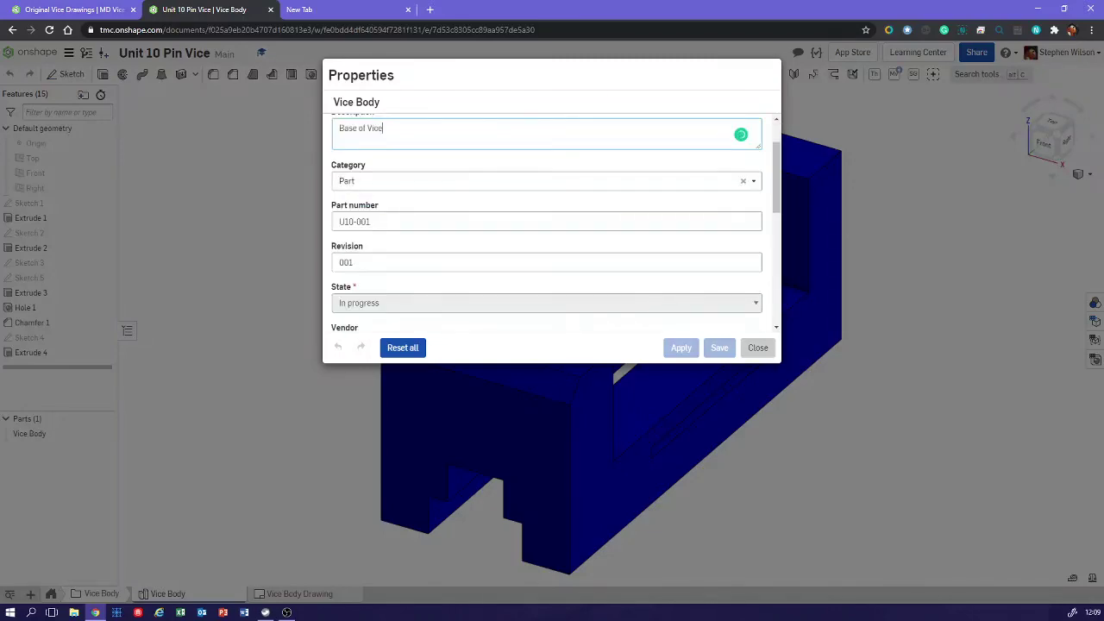
pyautogui.click(757, 347)
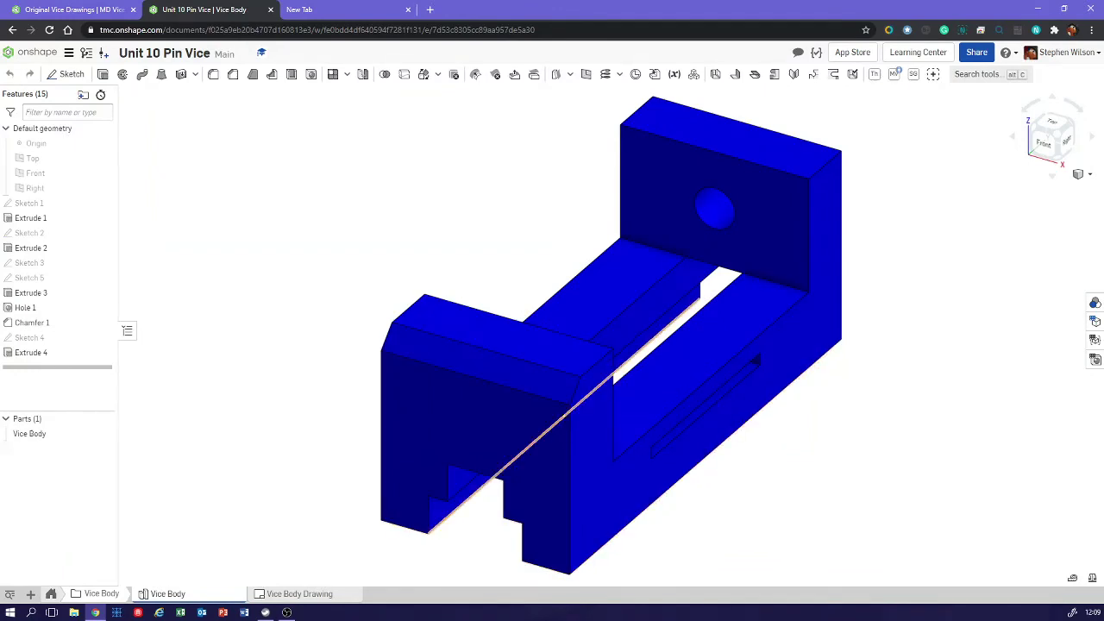
# Assign the Carbon Steel material from the Onshape Material Library to the Vice Body part
pyautogui.rightClick(35, 433)
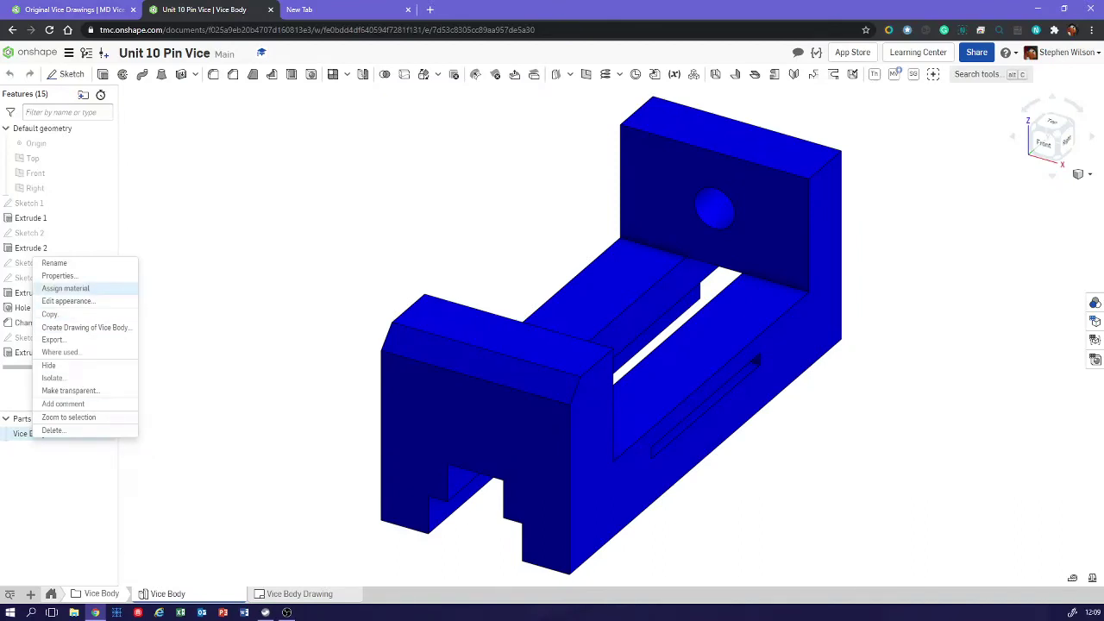
pyautogui.click(66, 288)
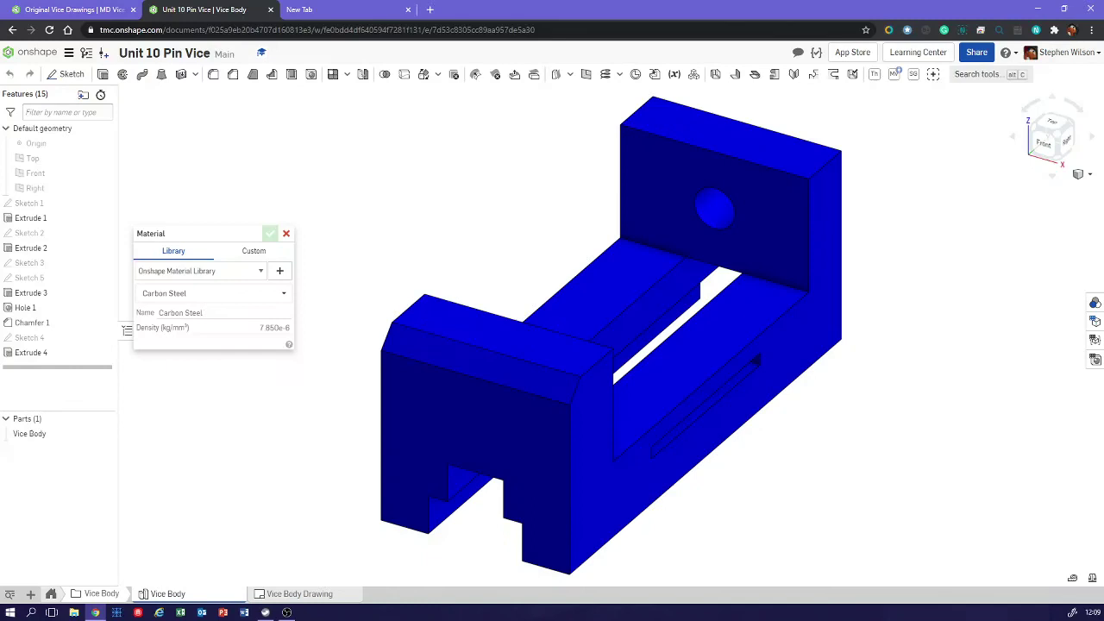
pyautogui.click(213, 293)
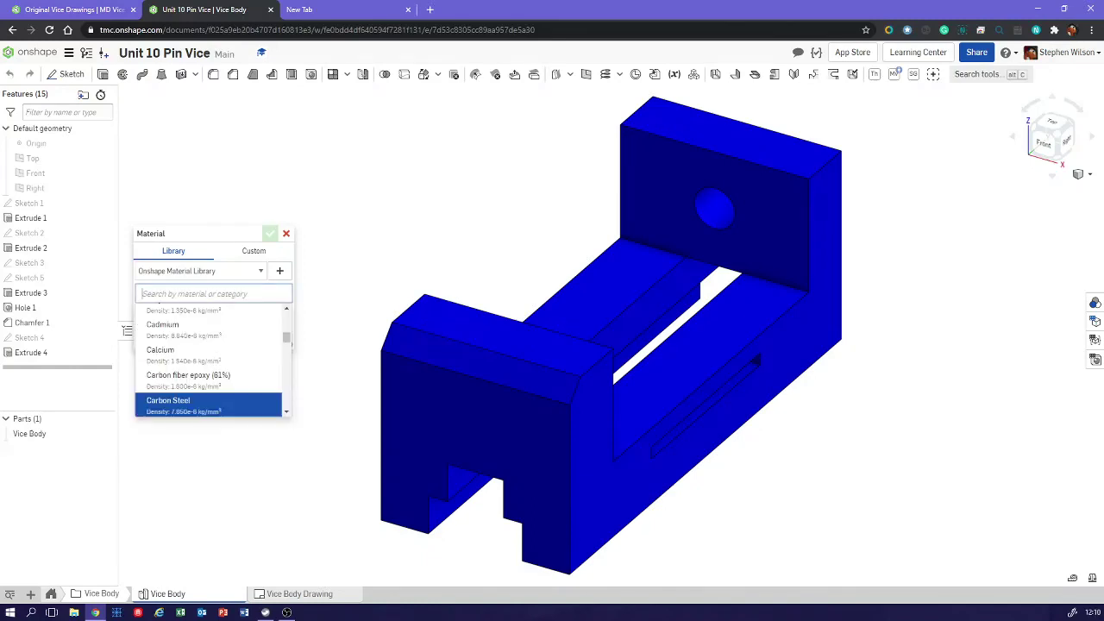
pyautogui.write('steel')
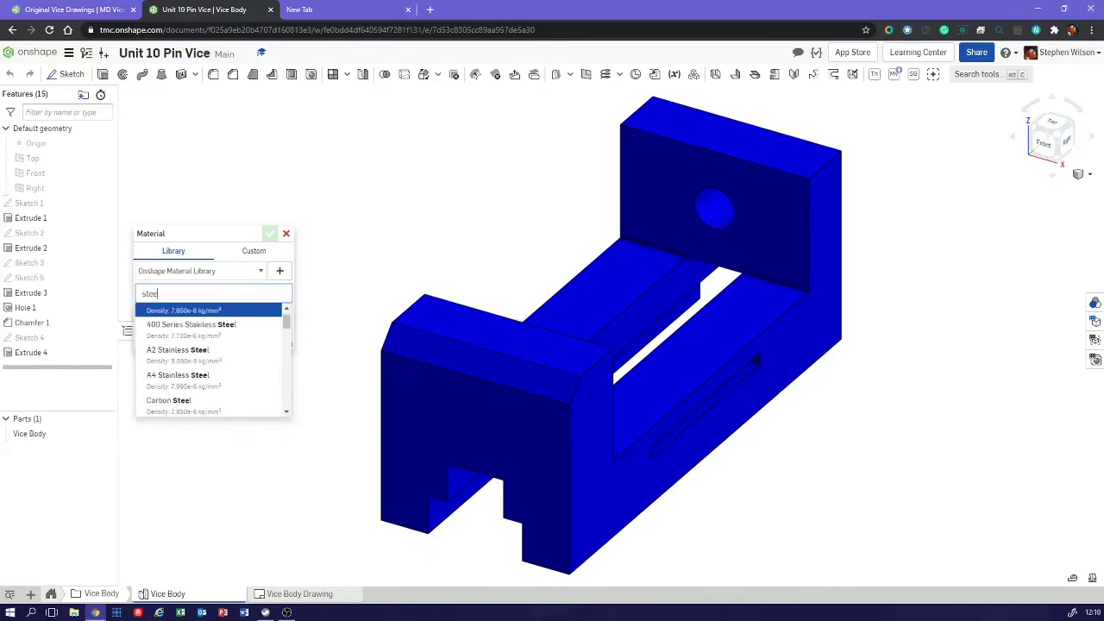
pyautogui.press('Down')
pyautogui.press('Down')
pyautogui.press('Down')
pyautogui.press('Down')
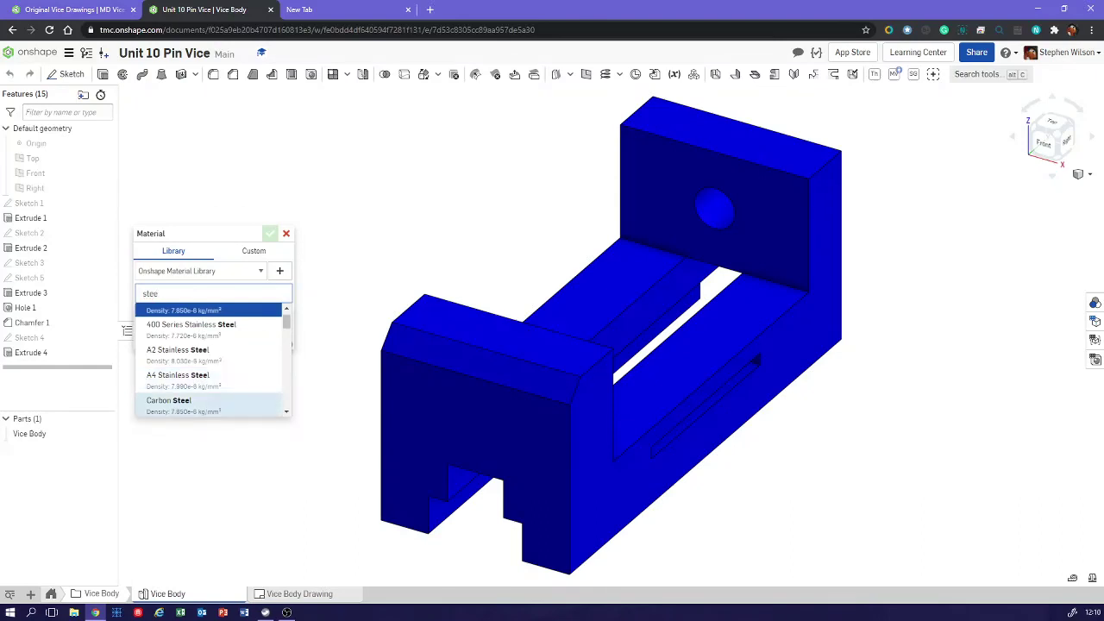
pyautogui.press('Return')
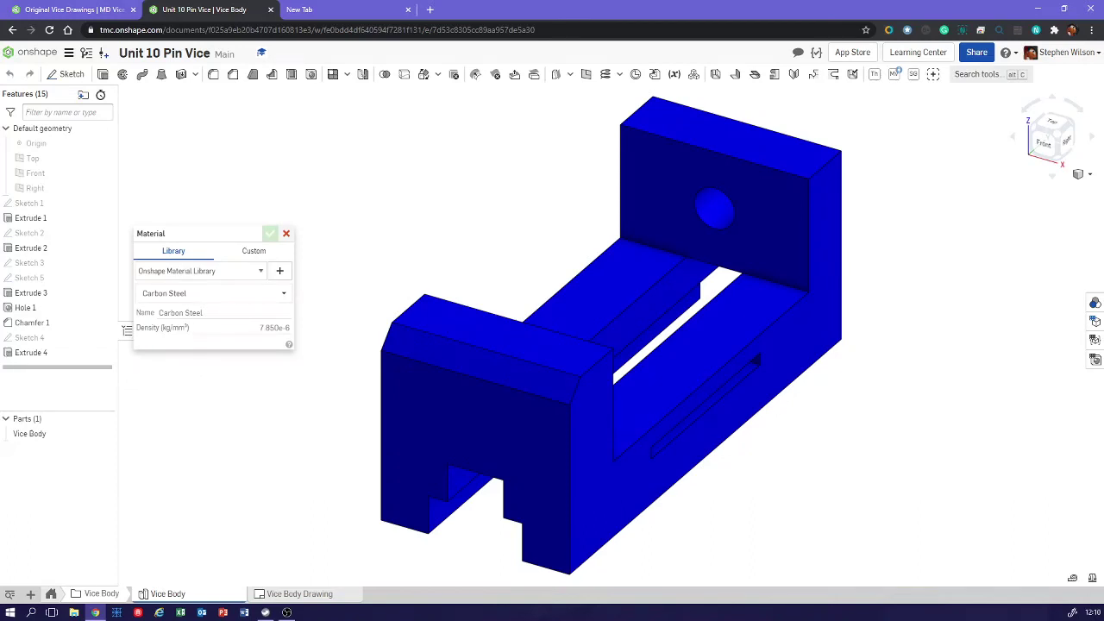
pyautogui.press('Return')
pyautogui.scroll(-3, 333, 345)
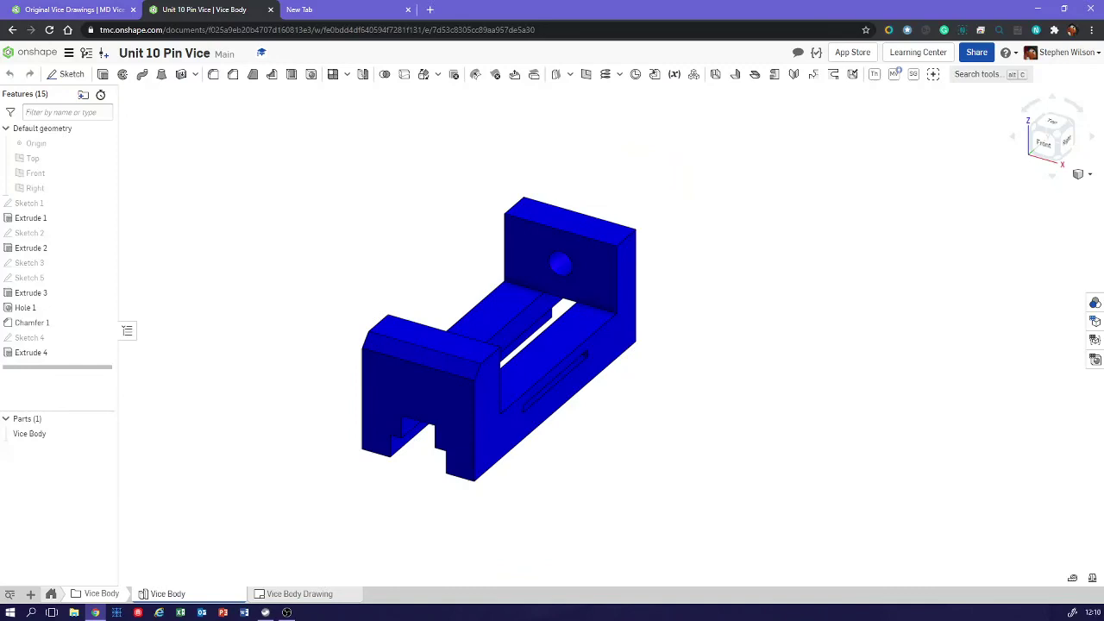
pyautogui.scroll(3, 337, 341)
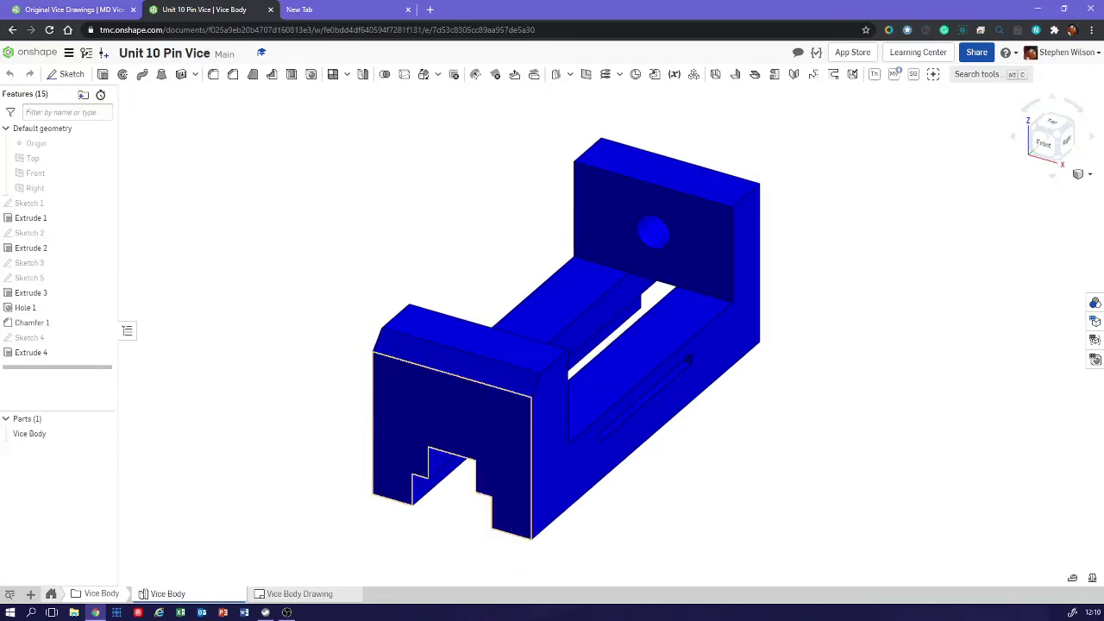